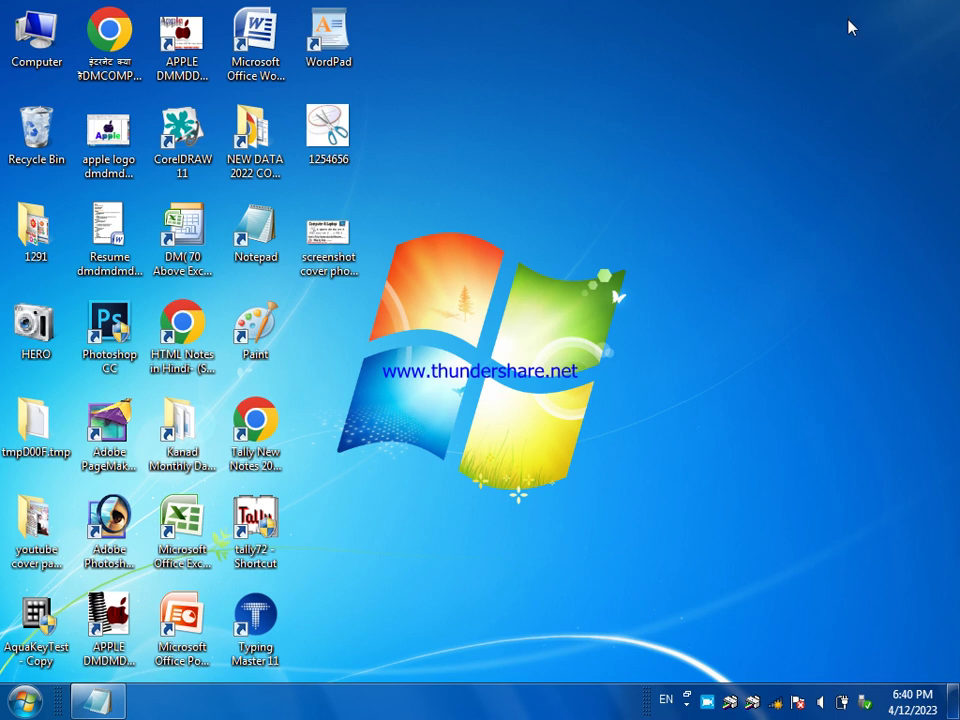
Step: Refresh the desktop and keep the current color scheme, with the option to be asked again if the computer continues to perform slowly
{"action": "left_click", "coordinate": [821, 110]}
{"action": "right_click", "coordinate": [742, 132]}
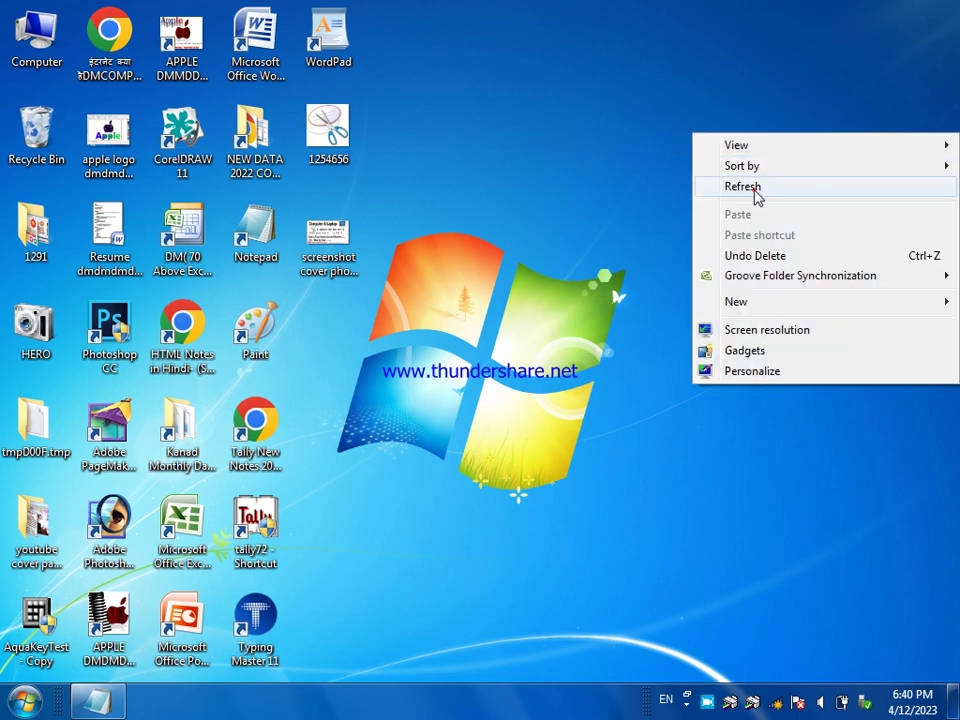
{"action": "left_click", "coordinate": [754, 190]}
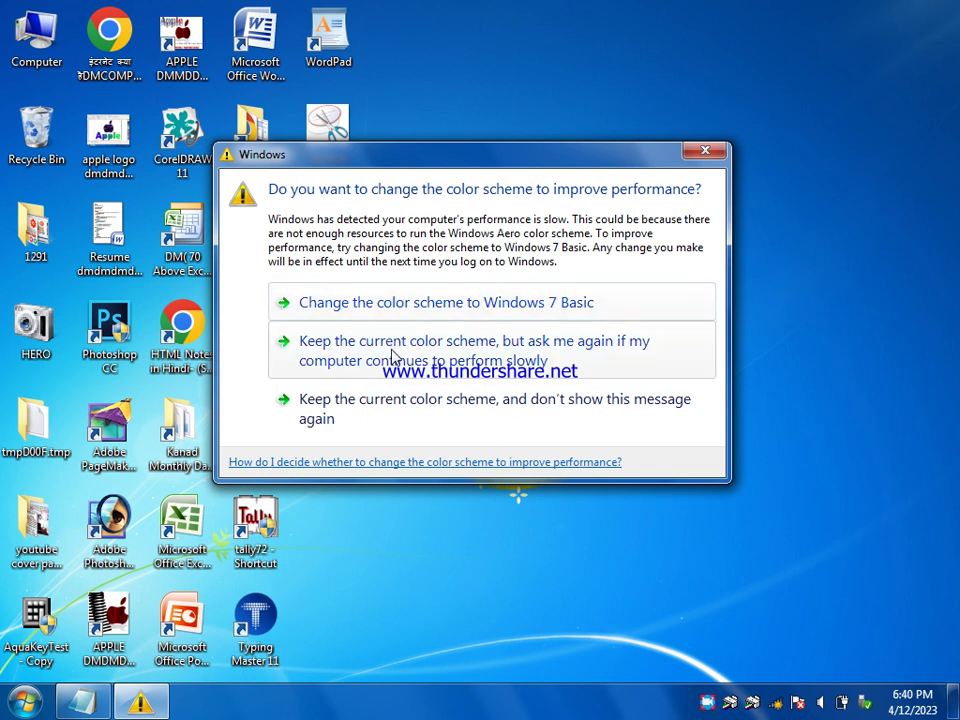
{"action": "left_click", "coordinate": [393, 357]}
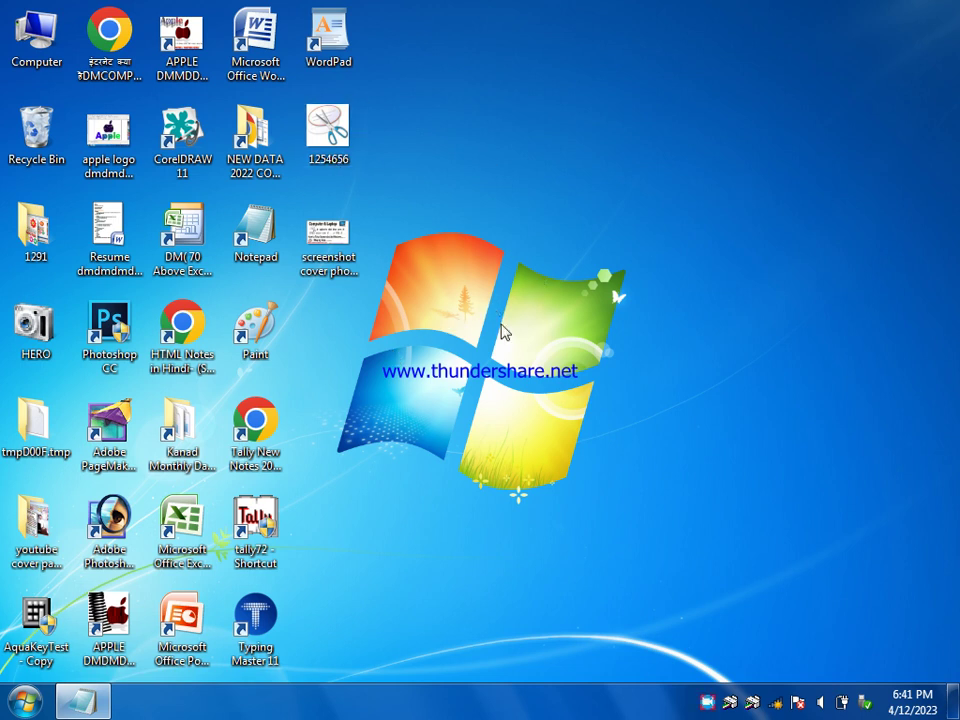
Step: Open the "program file CORELDRAW new design" folder inside 9.CORELDRAW 11 of the NEW DATA 2022 COMPUTER PDF FILE folder
{"action": "double_click", "coordinate": [266, 160]}
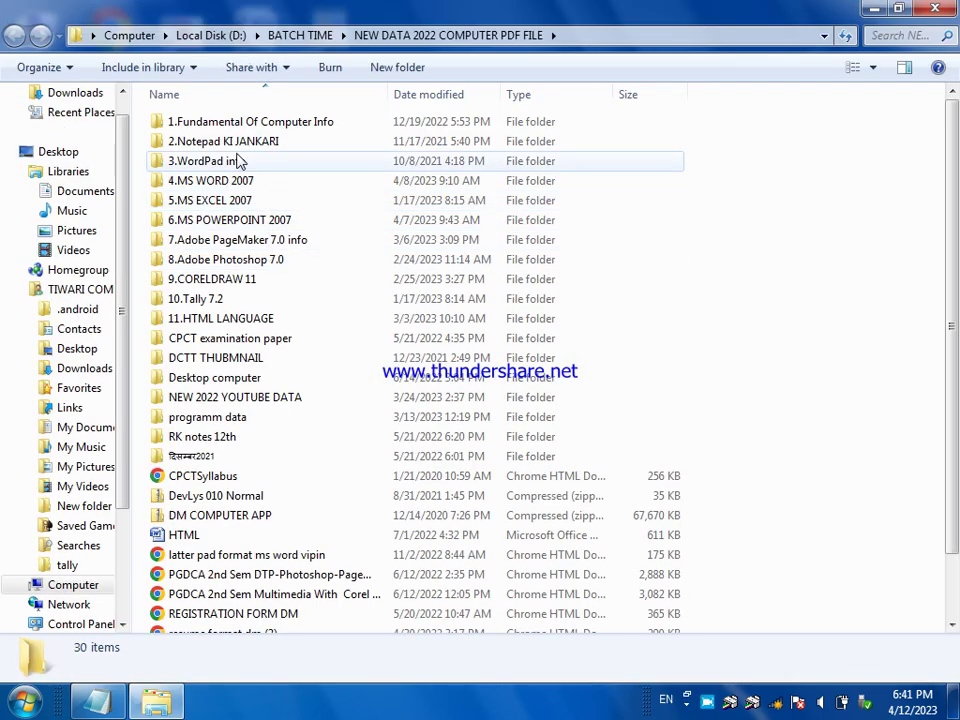
{"action": "double_click", "coordinate": [249, 280]}
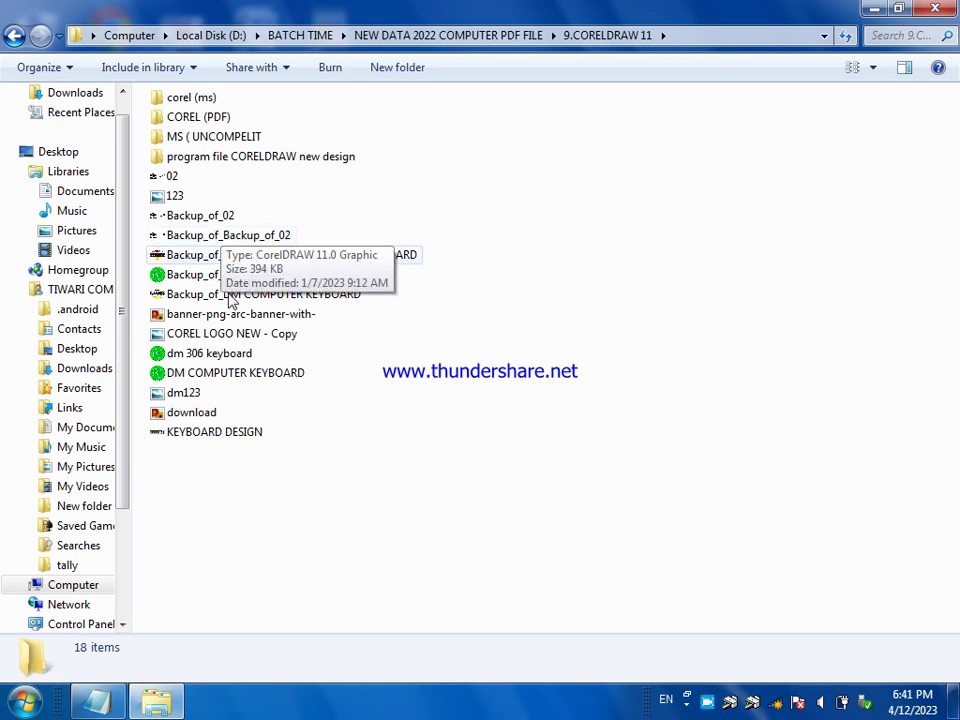
{"action": "double_click", "coordinate": [231, 160]}
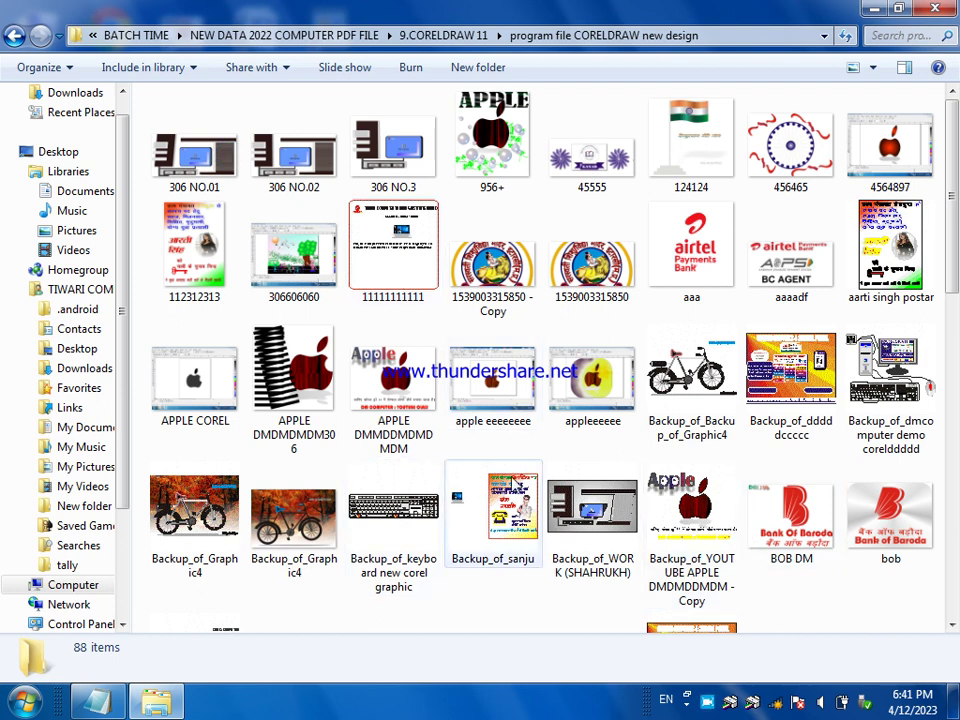
Step: Open the "Backup_of_keyboard new corel graphic" file from the folder in CorelDRAW
{"action": "scroll", "coordinate": [515, 490], "scroll_direction": "down", "scroll_amount": 7}
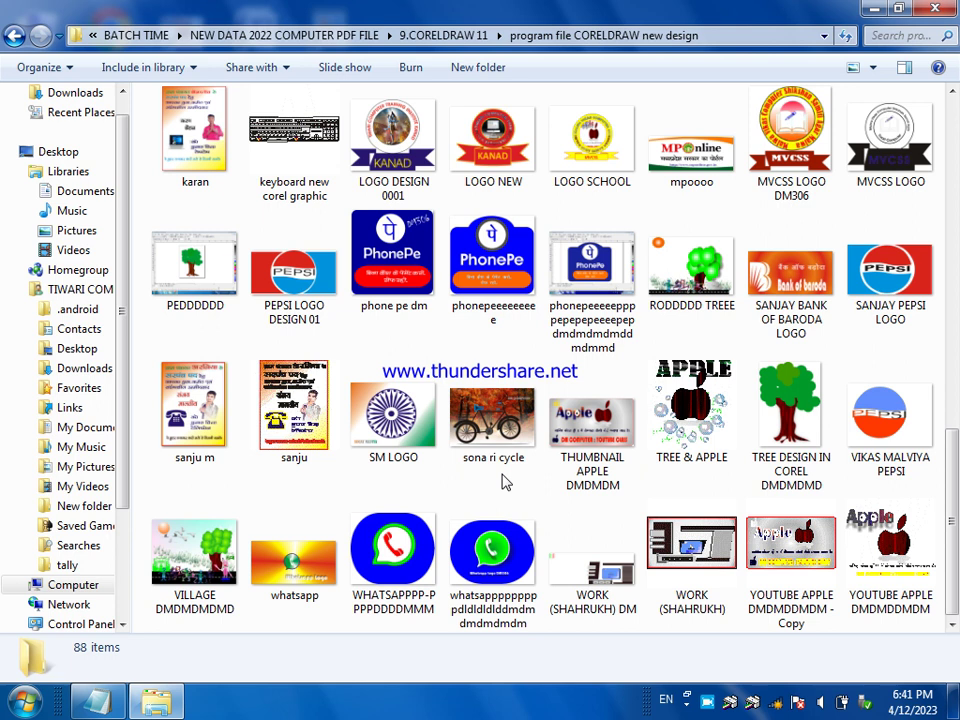
{"action": "scroll", "coordinate": [505, 482], "scroll_direction": "up", "scroll_amount": 7}
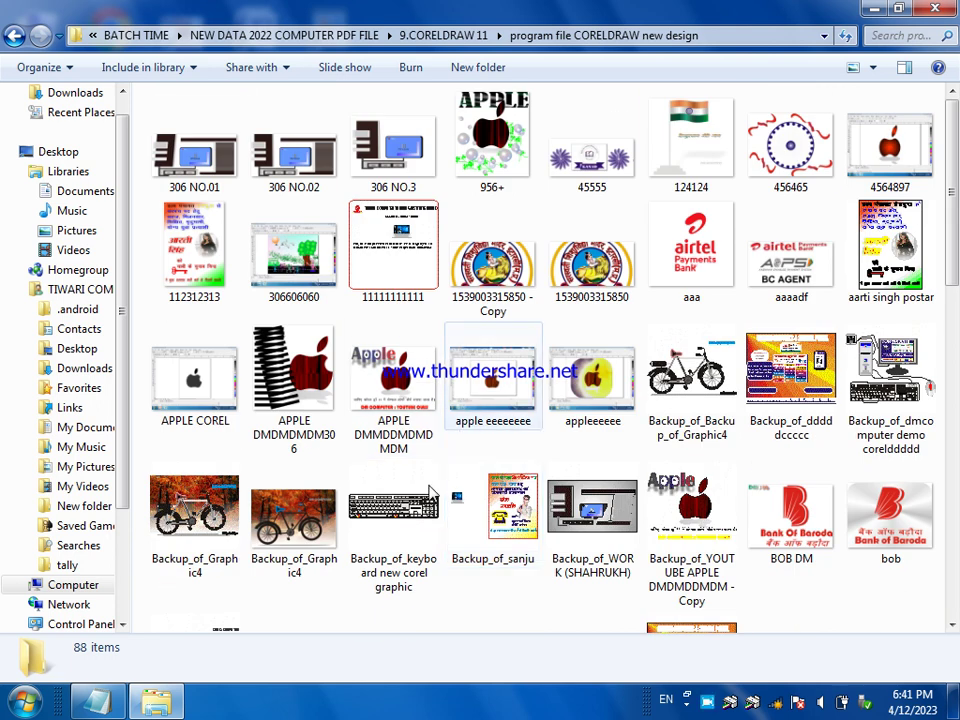
{"action": "left_click", "coordinate": [412, 520]}
{"action": "right_click", "coordinate": [414, 526]}
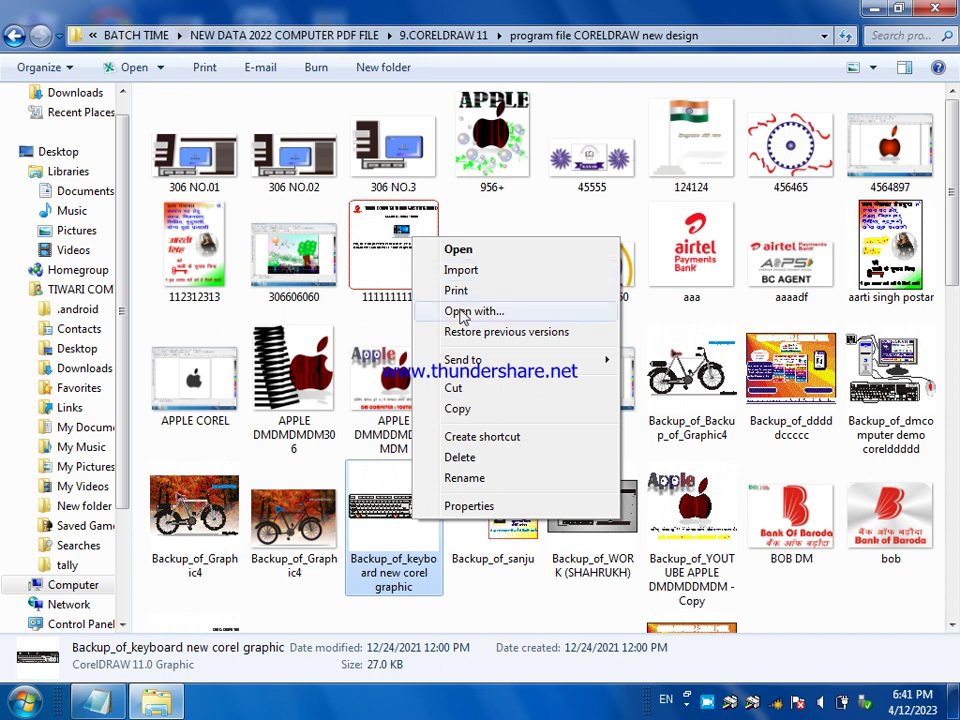
{"action": "left_click", "coordinate": [459, 251]}
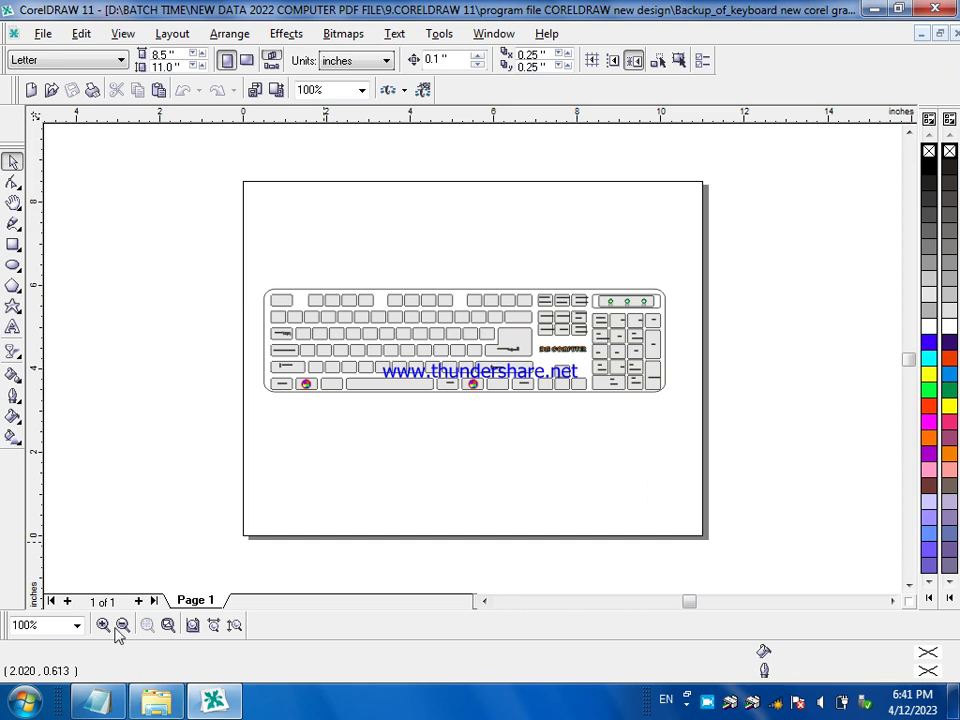
Step: Examine the PrtSc SysRq key on the keyboard drawing up close and minimize the drawing's window
{"action": "scroll", "coordinate": [557, 340], "scroll_direction": "up", "scroll_amount": 2}
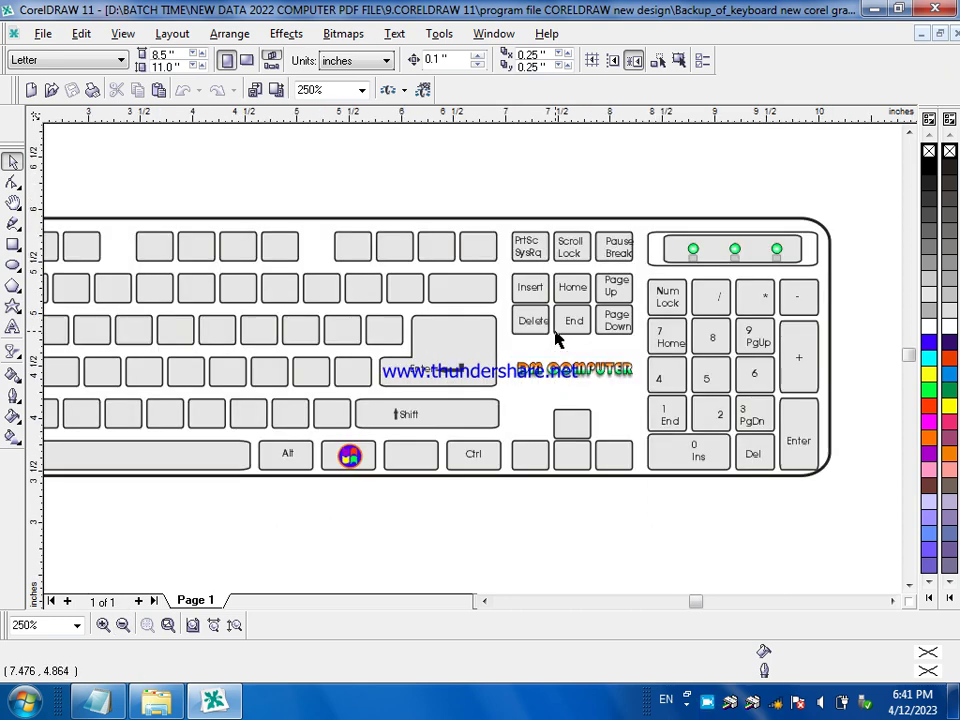
{"action": "scroll", "coordinate": [543, 232], "scroll_direction": "up", "scroll_amount": 3}
{"action": "scroll", "coordinate": [543, 232], "scroll_direction": "down", "scroll_amount": 3}
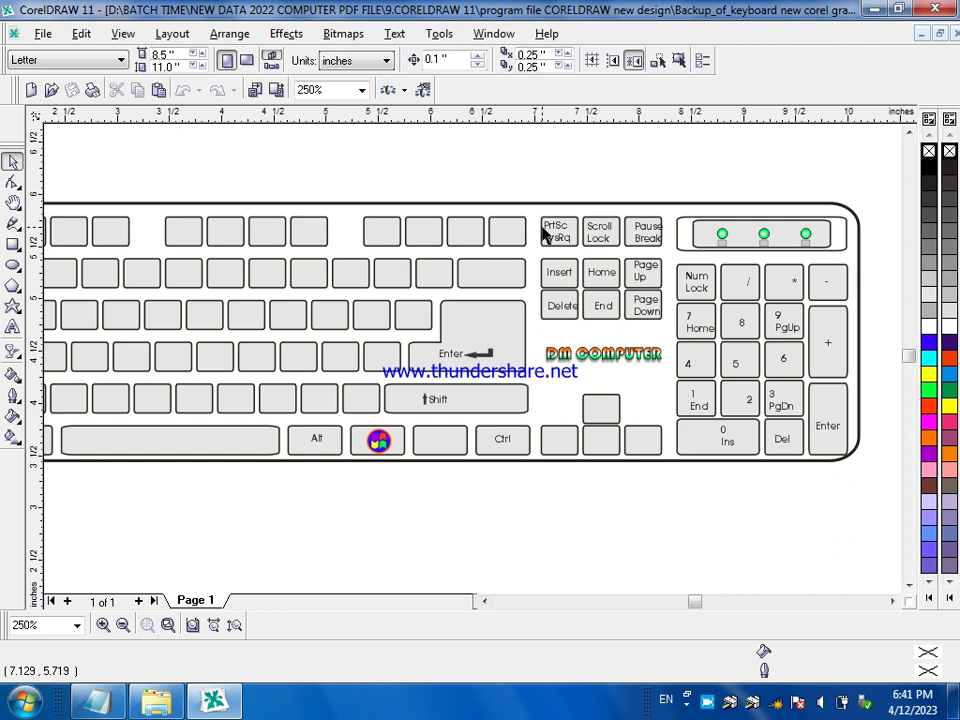
{"action": "left_click", "coordinate": [871, 8]}
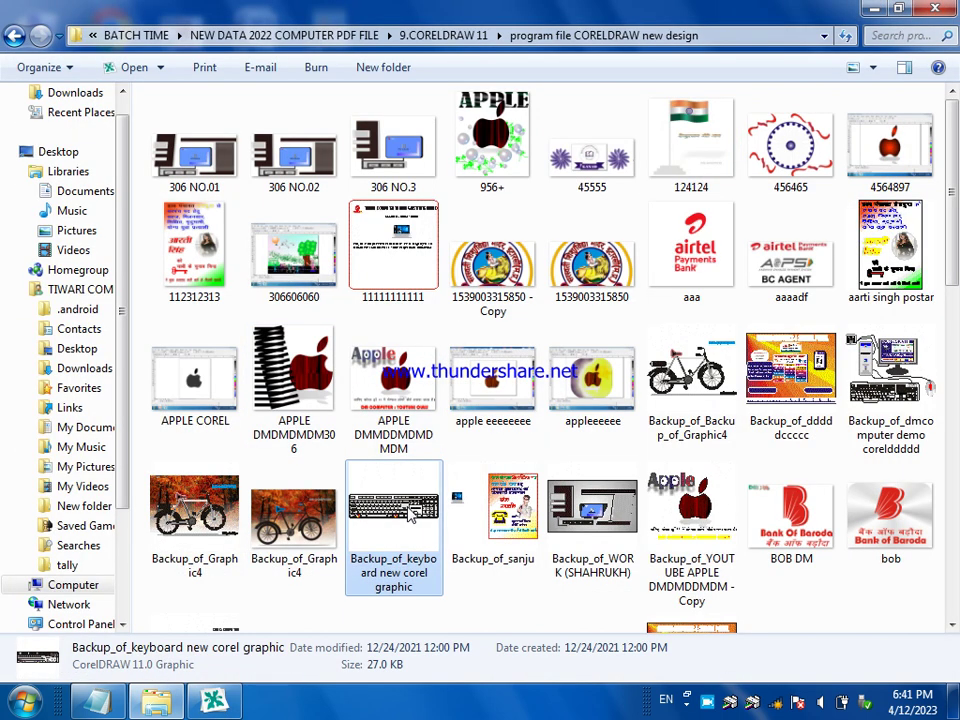
Step: Find the "Backup_of_dmcomputer demo corelddddd" file in the design folder and open it in CorelDRAW
{"action": "scroll", "coordinate": [410, 512], "scroll_direction": "down", "scroll_amount": 10}
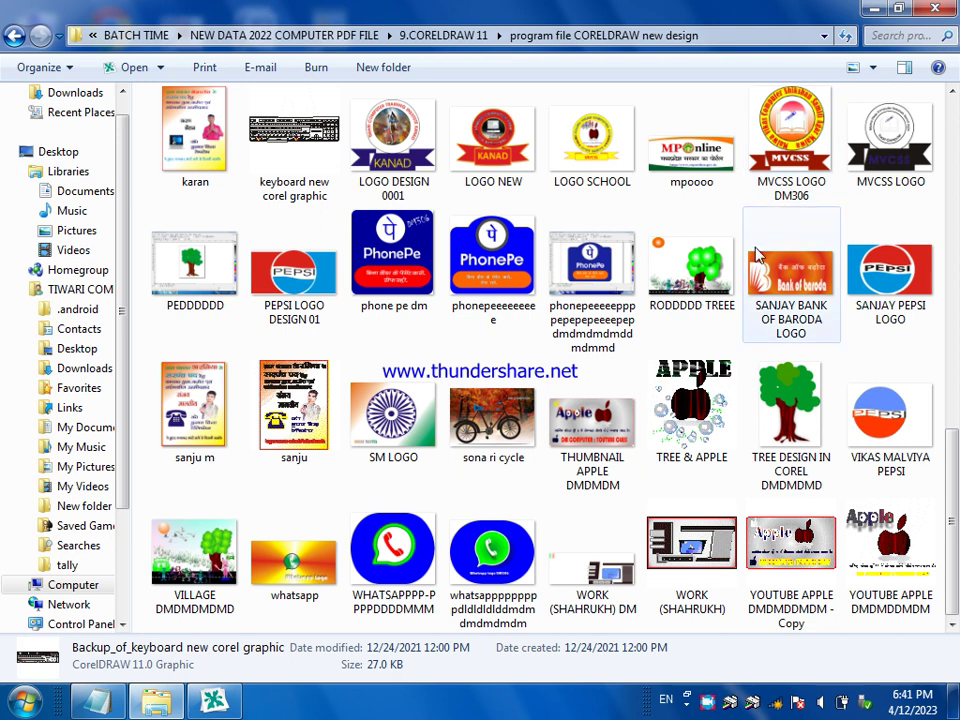
{"action": "scroll", "coordinate": [757, 262], "scroll_direction": "up", "scroll_amount": 3}
{"action": "scroll", "coordinate": [757, 262], "scroll_direction": "up", "scroll_amount": 3}
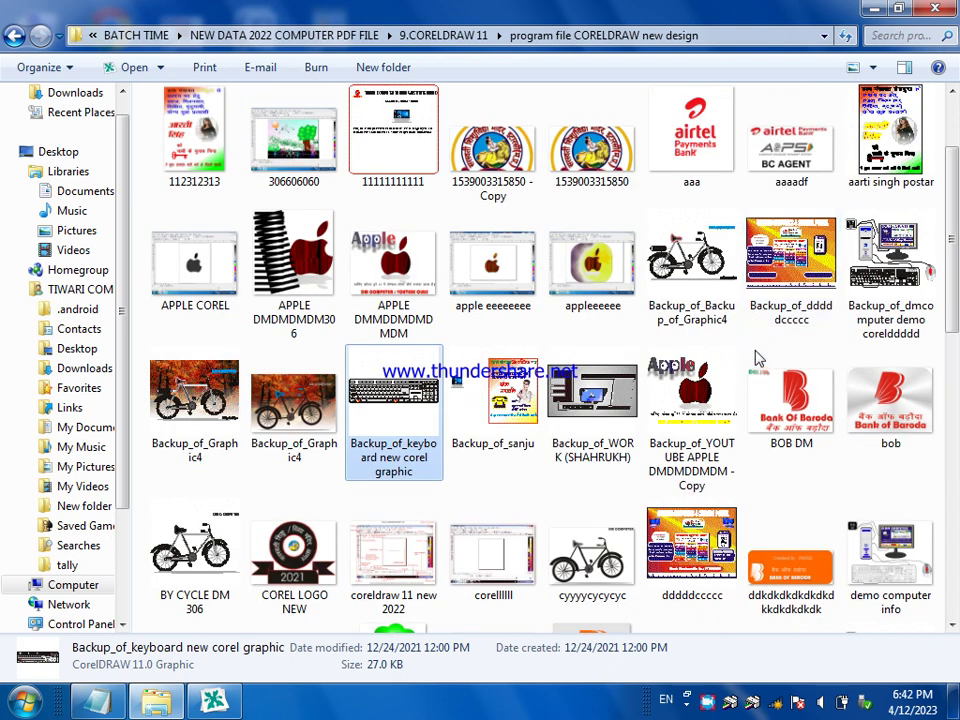
{"action": "left_click", "coordinate": [885, 300]}
{"action": "right_click", "coordinate": [885, 292]}
{"action": "left_click", "coordinate": [796, 302]}
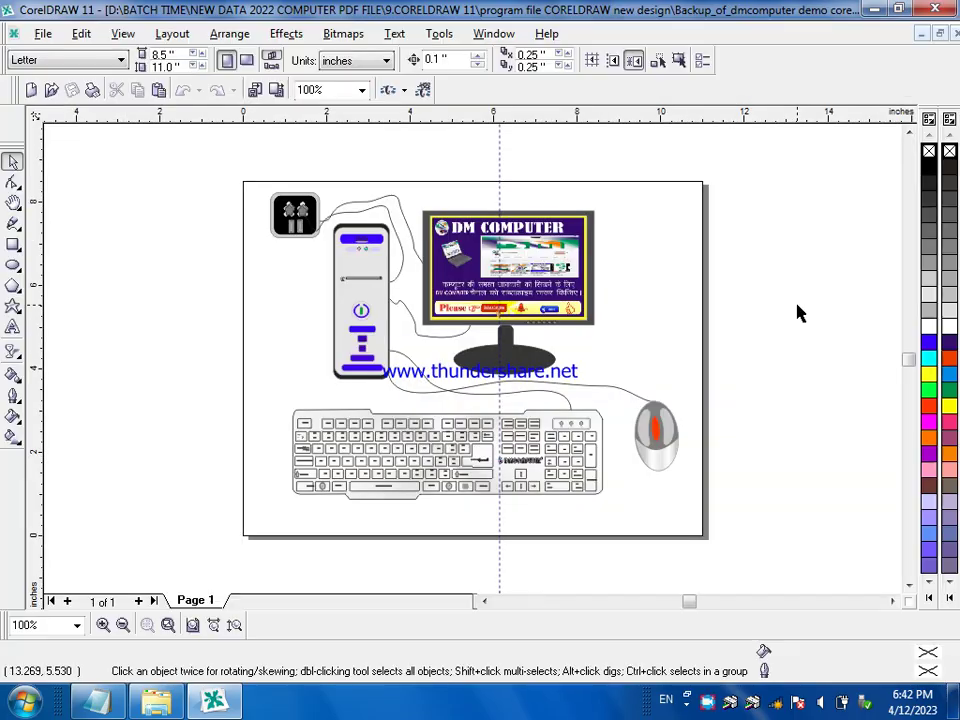
Step: Examine the PrtSc SysRq key on the computer drawing's keyboard up close and return to the view of the whole drawing
{"action": "scroll", "coordinate": [541, 435], "scroll_direction": "up", "scroll_amount": 3}
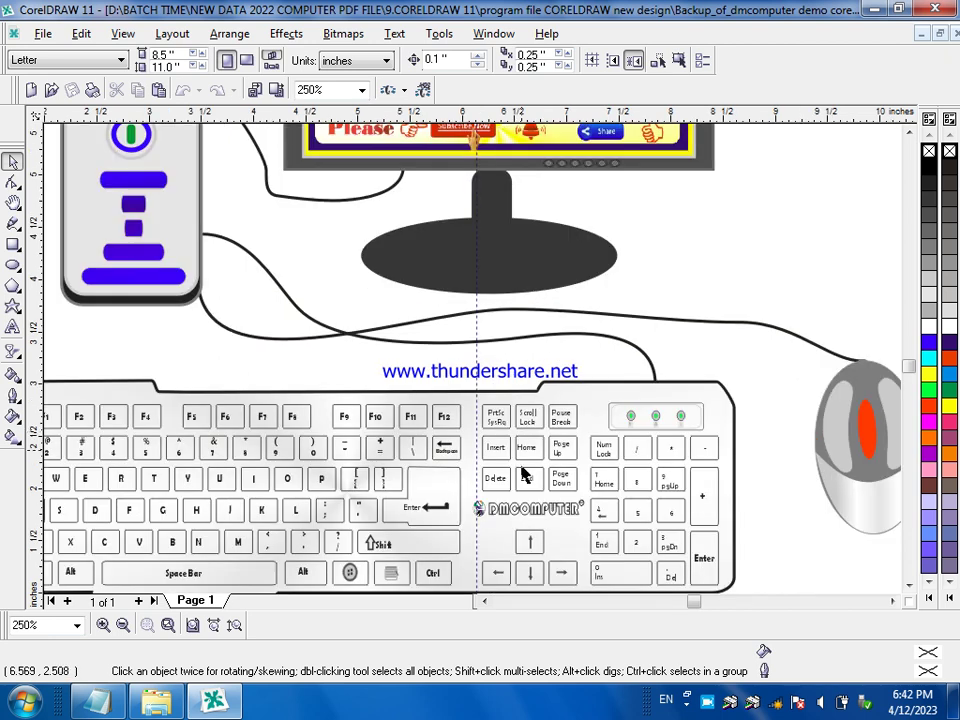
{"action": "scroll", "coordinate": [470, 535], "scroll_direction": "down", "scroll_amount": 4}
{"action": "scroll", "coordinate": [485, 540], "scroll_direction": "up", "scroll_amount": 4}
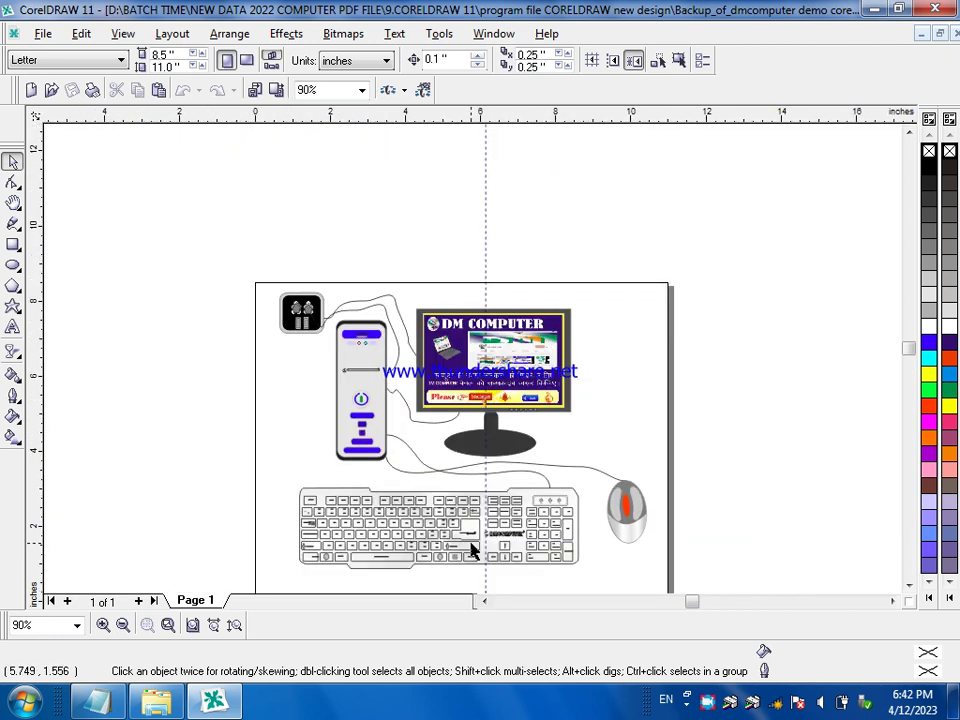
{"action": "scroll", "coordinate": [518, 515], "scroll_direction": "up", "scroll_amount": 3}
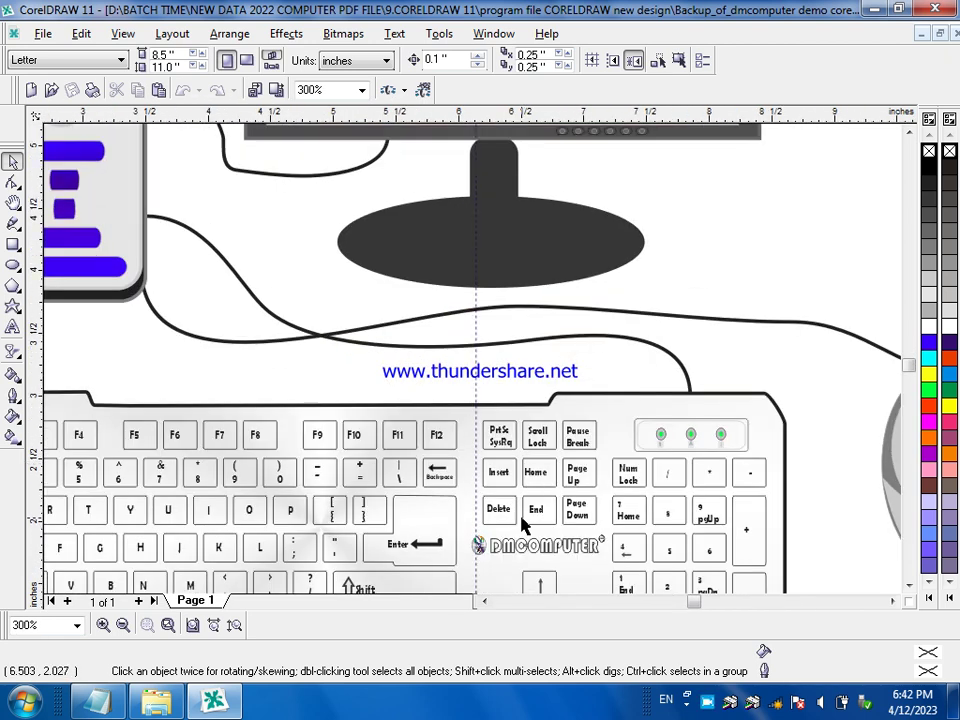
{"action": "scroll", "coordinate": [522, 522], "scroll_direction": "down", "scroll_amount": 3}
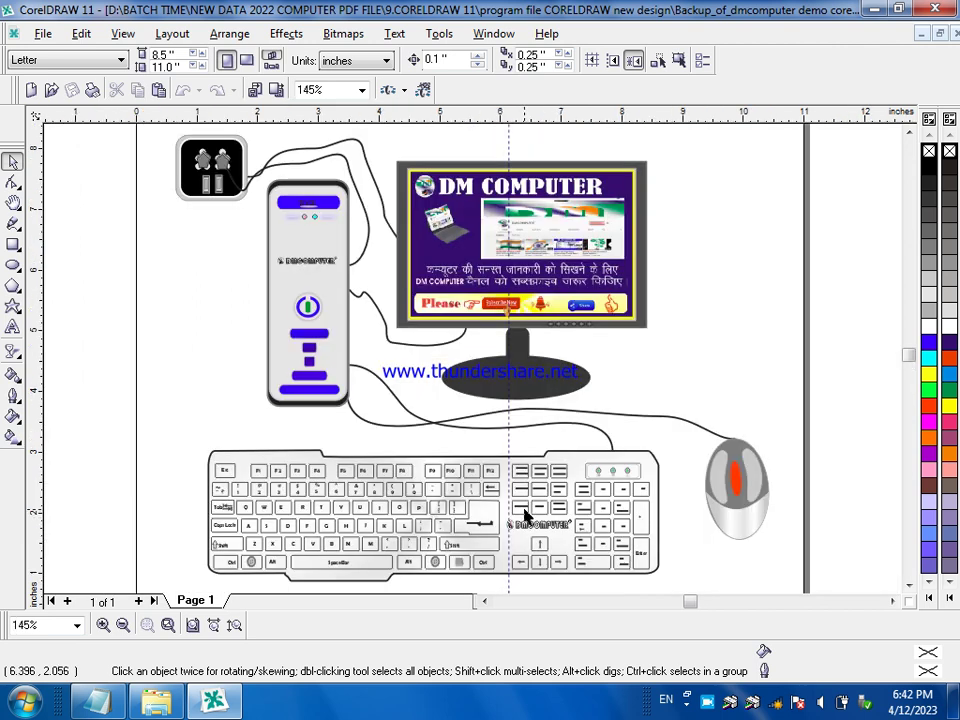
{"action": "scroll", "coordinate": [525, 514], "scroll_direction": "up", "scroll_amount": 3}
{"action": "scroll", "coordinate": [545, 458], "scroll_direction": "up", "scroll_amount": 3}
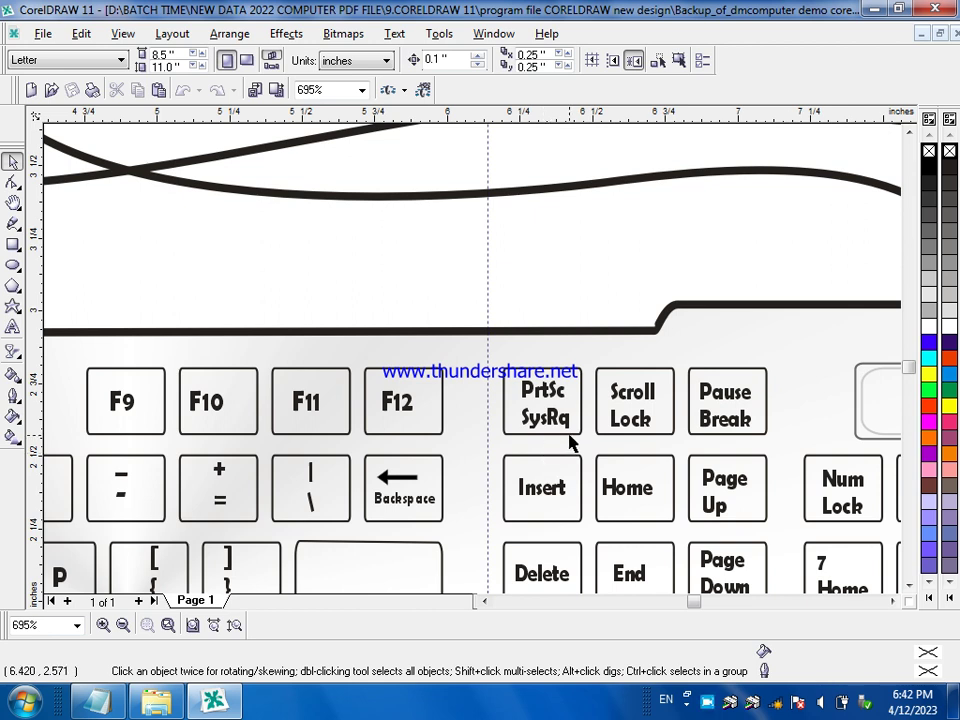
{"action": "scroll", "coordinate": [570, 440], "scroll_direction": "up", "scroll_amount": 3}
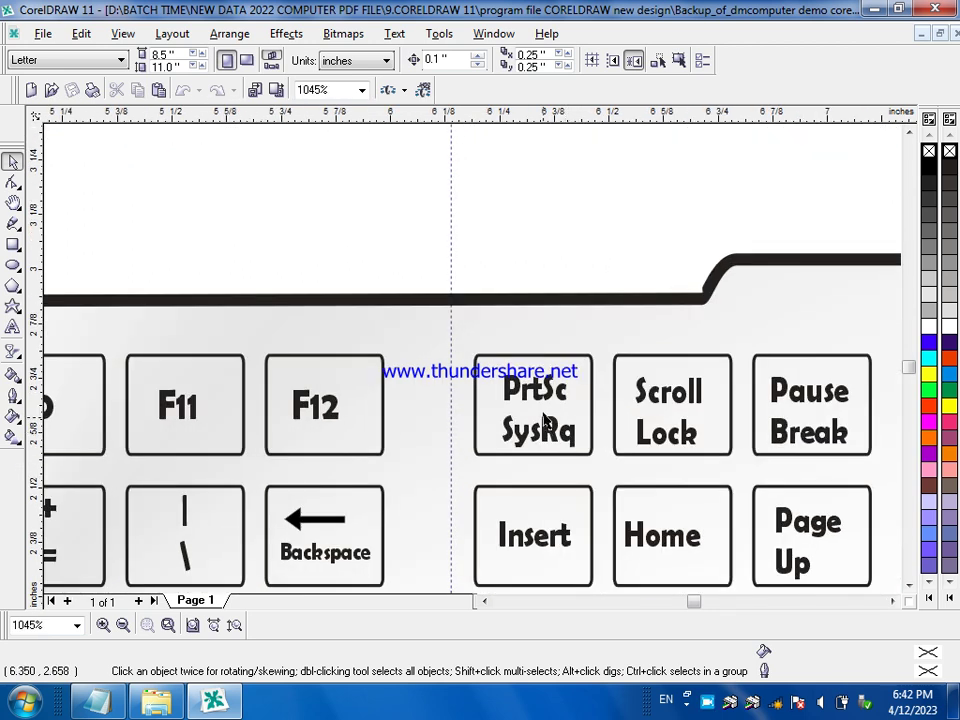
{"action": "left_click_drag", "start_coordinate": [432, 295], "coordinate": [575, 368]}
{"action": "left_click", "coordinate": [575, 368]}
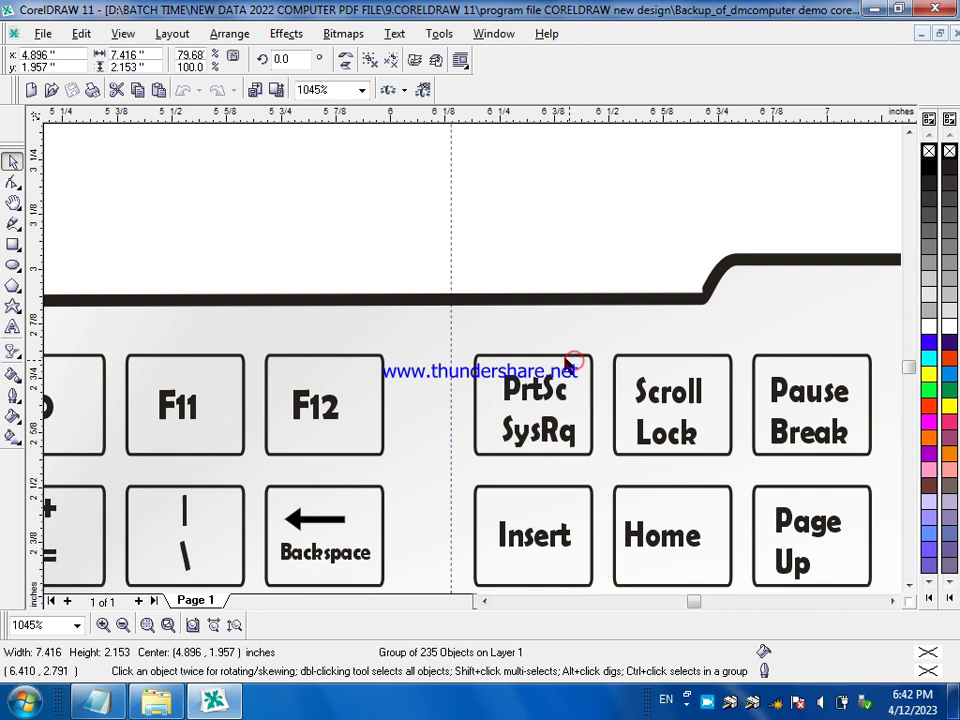
{"action": "left_click", "coordinate": [557, 361]}
{"action": "key", "text": "F4"}
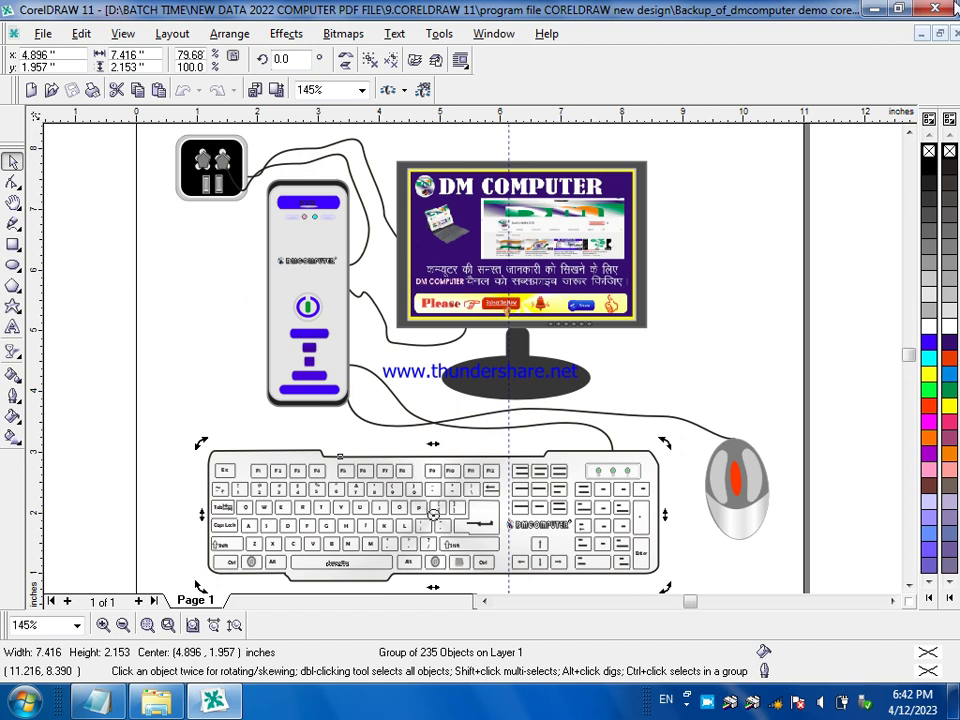
Step: Minimize the CorelDRAW and folder windows and refresh the desktop
{"action": "left_click", "coordinate": [874, 10]}
{"action": "left_click", "coordinate": [870, 15]}
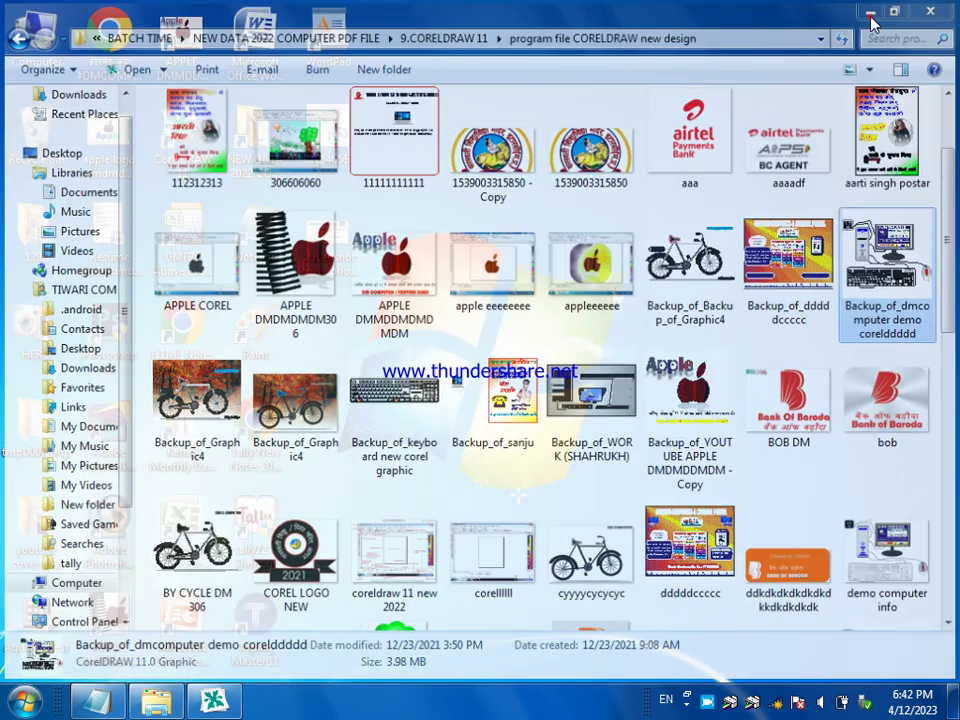
{"action": "left_click", "coordinate": [479, 502]}
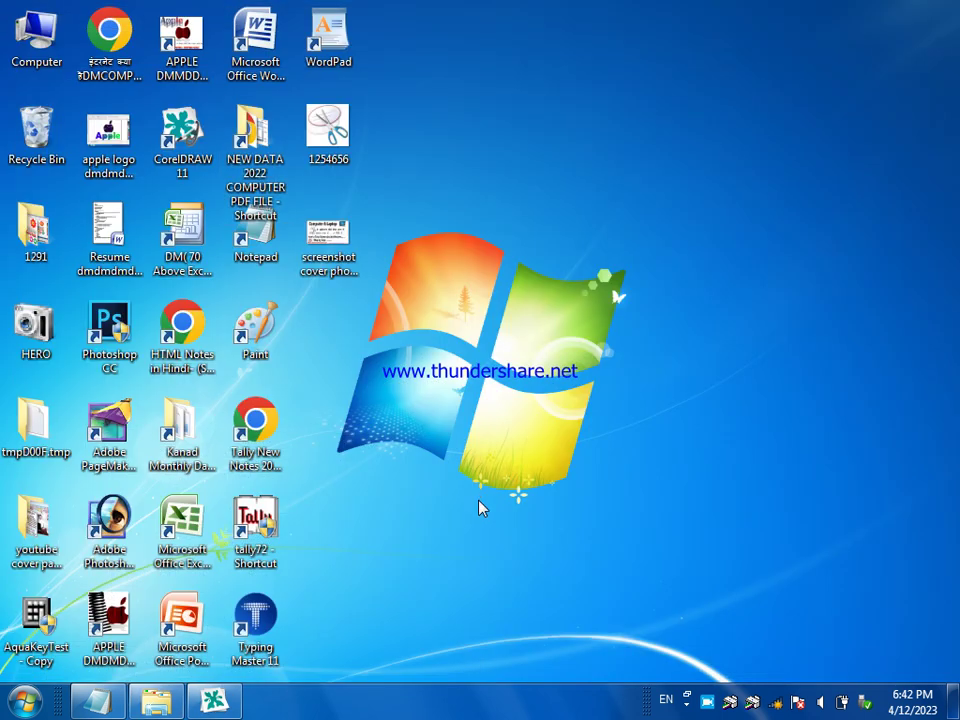
{"action": "right_click", "coordinate": [585, 280]}
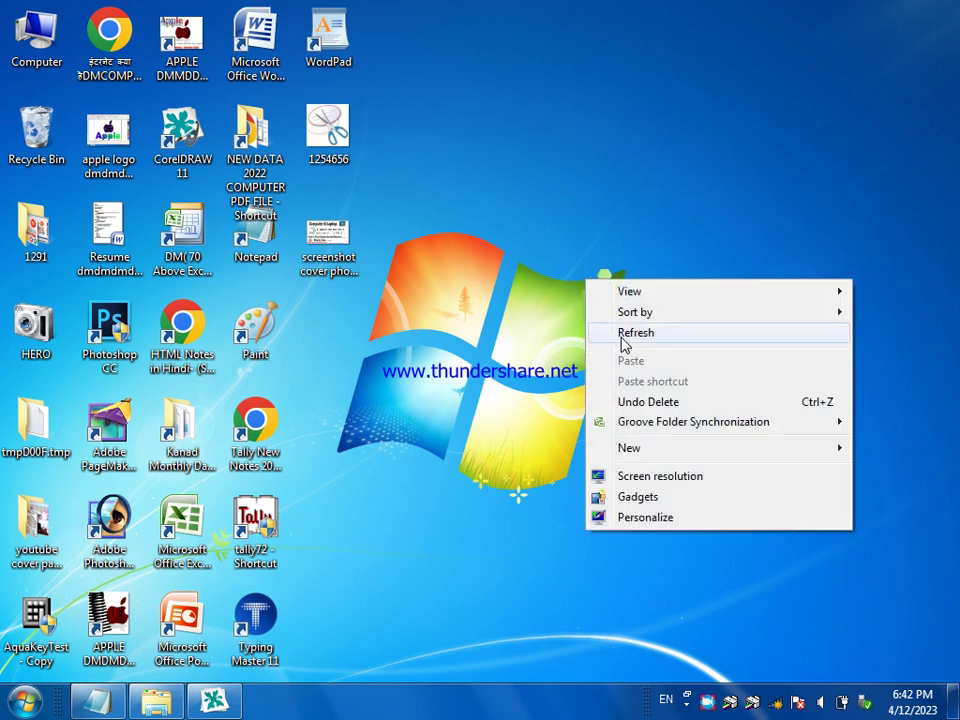
{"action": "left_click", "coordinate": [621, 334]}
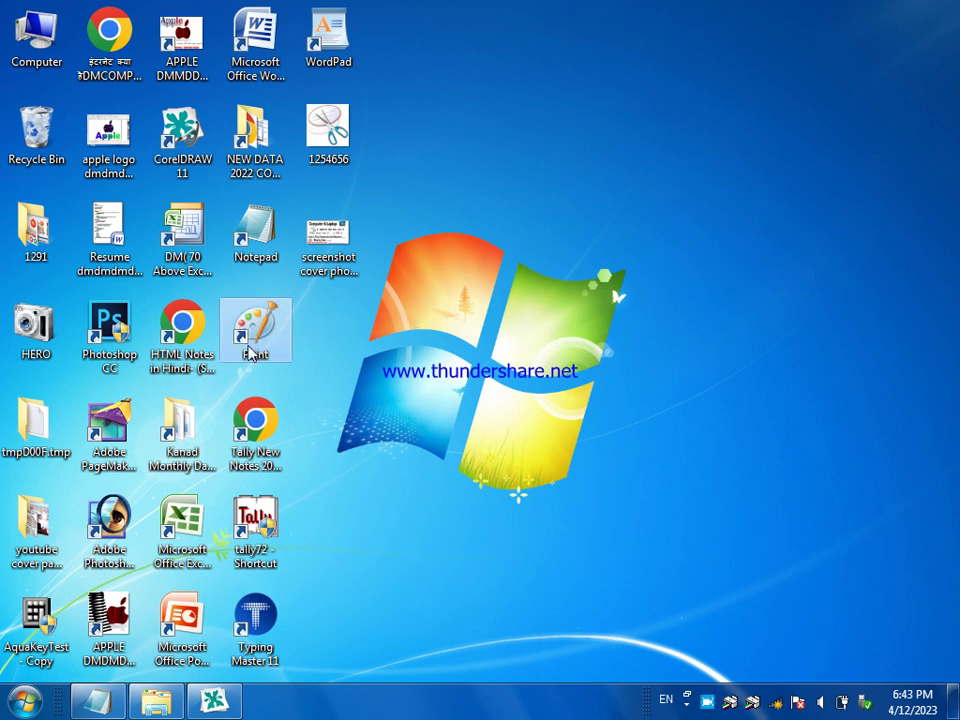
{"action": "mouse_move", "coordinate": [513, 423]}
{"action": "left_mouse_down"}
{"action": "mouse_move", "coordinate": [240, 375]}
{"action": "mouse_move", "coordinate": [204, 303]}
{"action": "mouse_move", "coordinate": [214, 257]}
{"action": "left_mouse_up"}
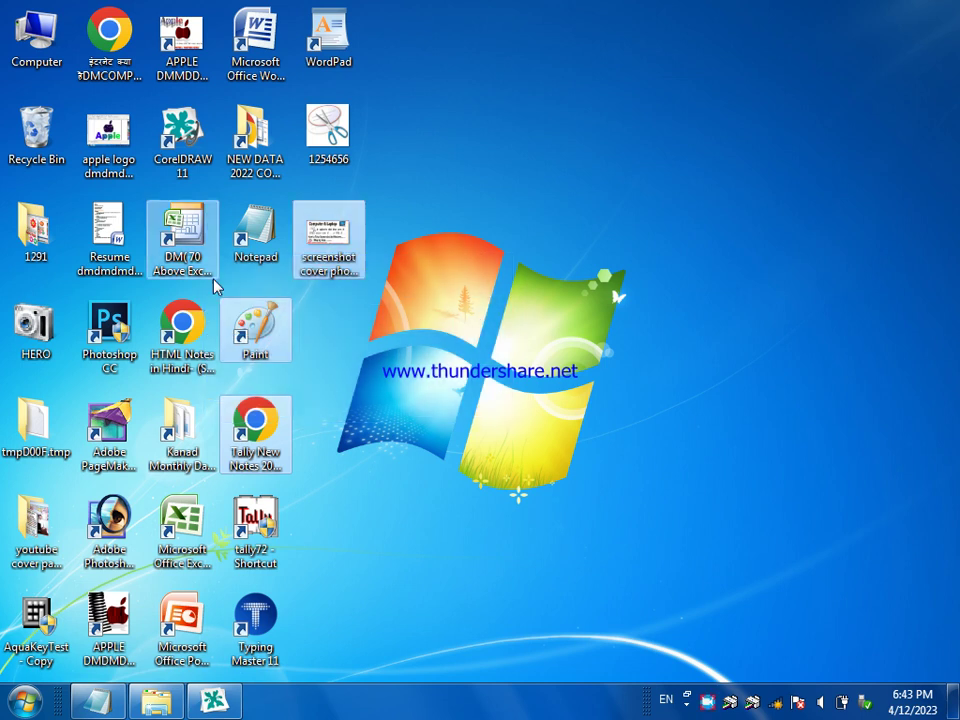
{"action": "left_click", "coordinate": [258, 340]}
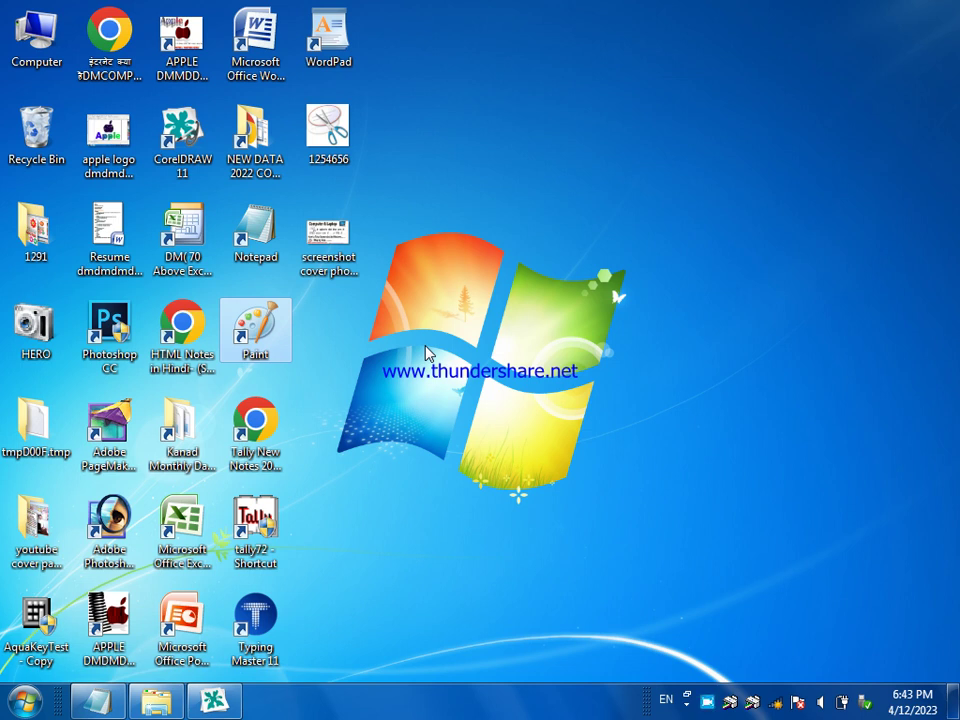
Step: Launch Paint through the Run dialog with the command MSPAINT and maximize its window
{"action": "key", "text": "super+r"}
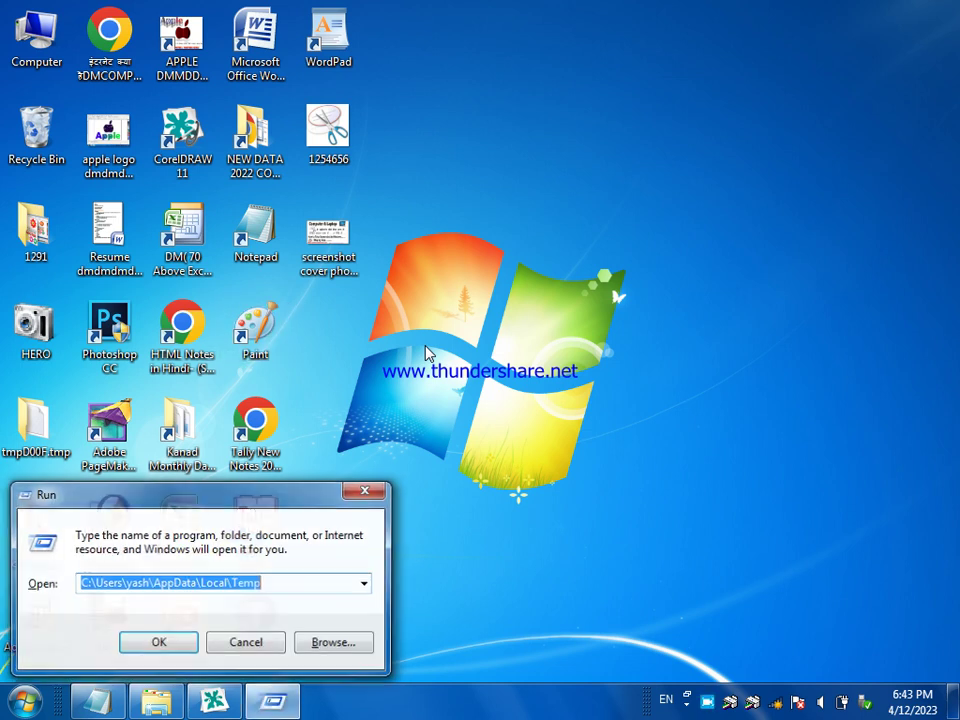
{"action": "left_click_drag", "start_coordinate": [253, 493], "coordinate": [617, 170]}
{"action": "key", "text": "BackSpace"}
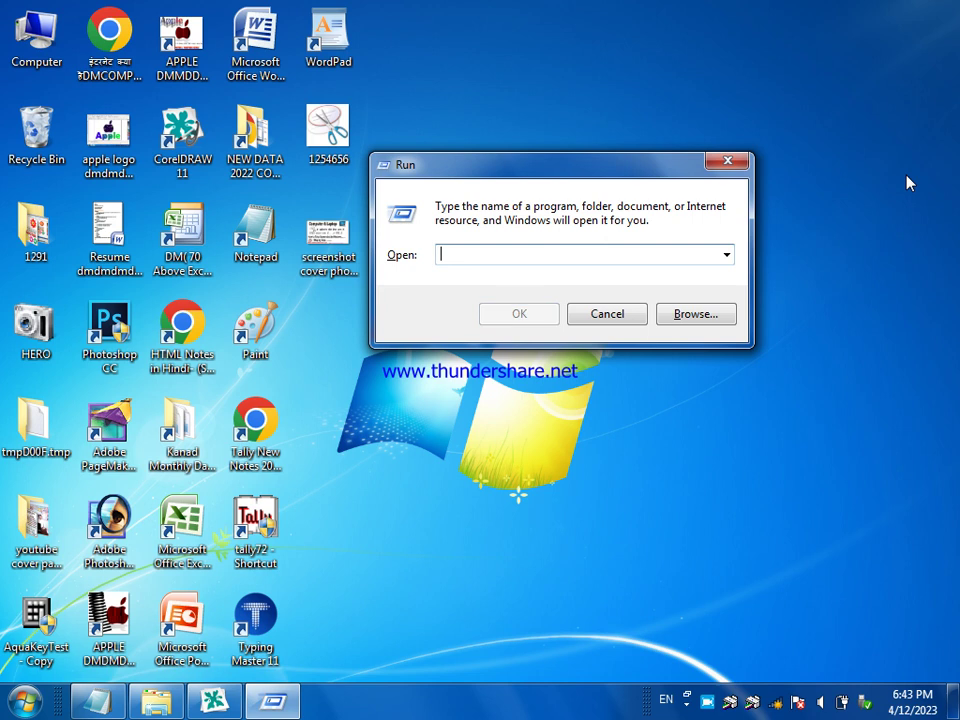
{"action": "type", "text": "MSPAI"}
{"action": "type", "text": "NT"}
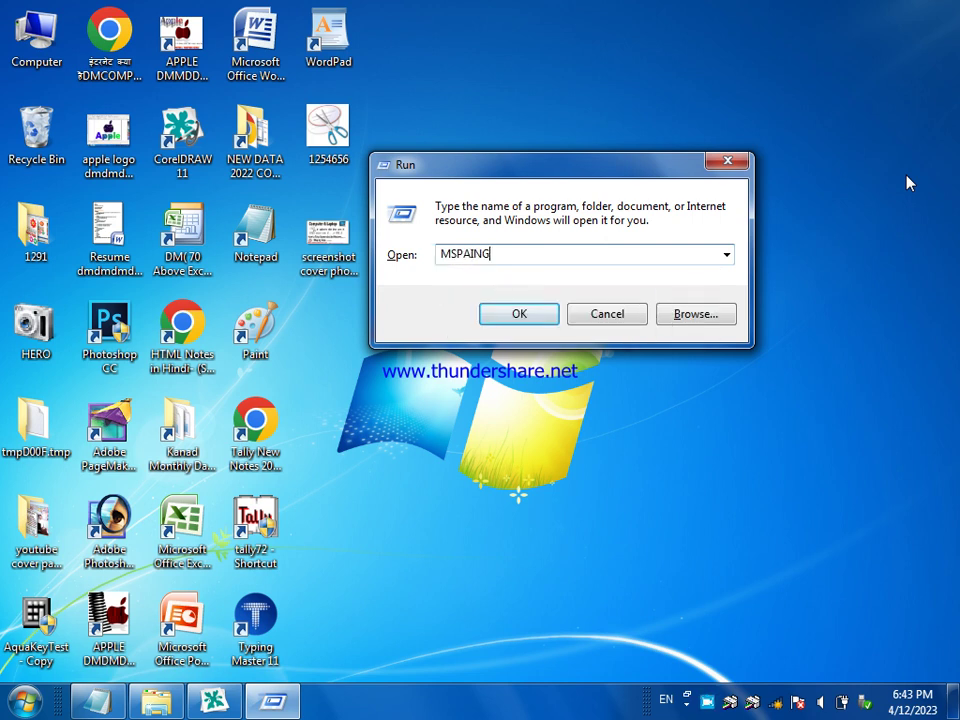
{"action": "key", "text": "Return"}
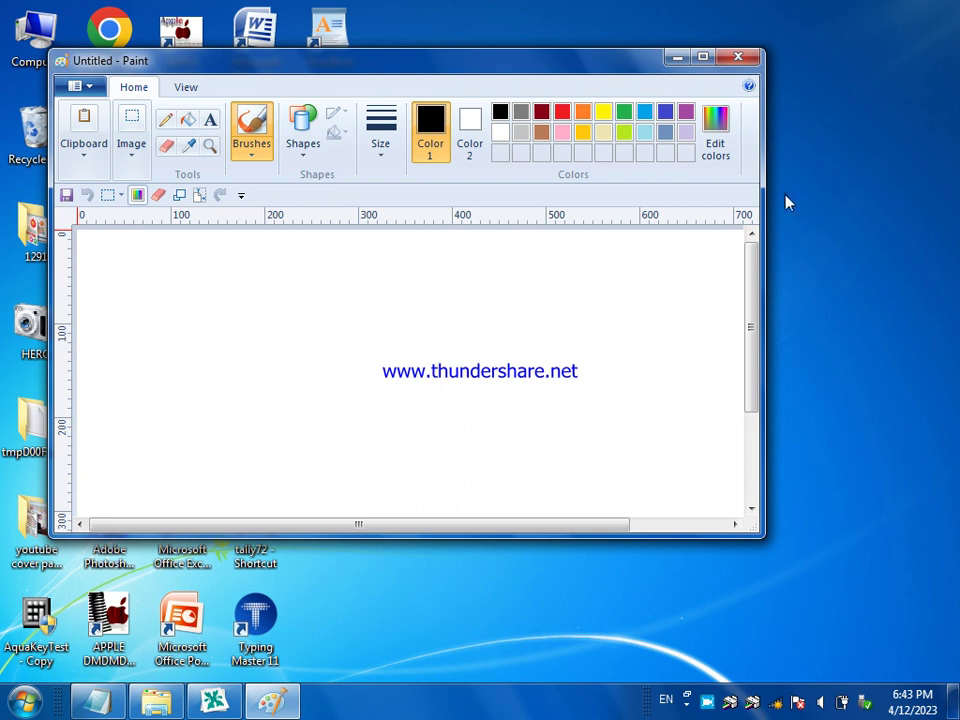
{"action": "left_click", "coordinate": [702, 57]}
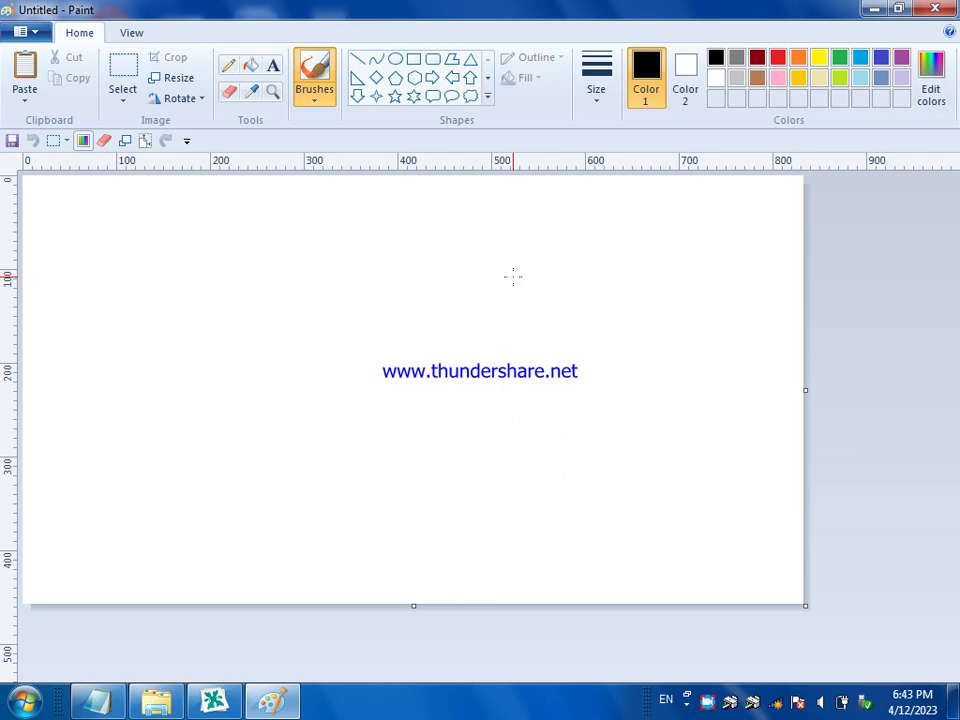
Step: Paste the captured desktop screenshot onto the blank canvas and zoom out so the whole picture fits in view
{"action": "left_click", "coordinate": [27, 78]}
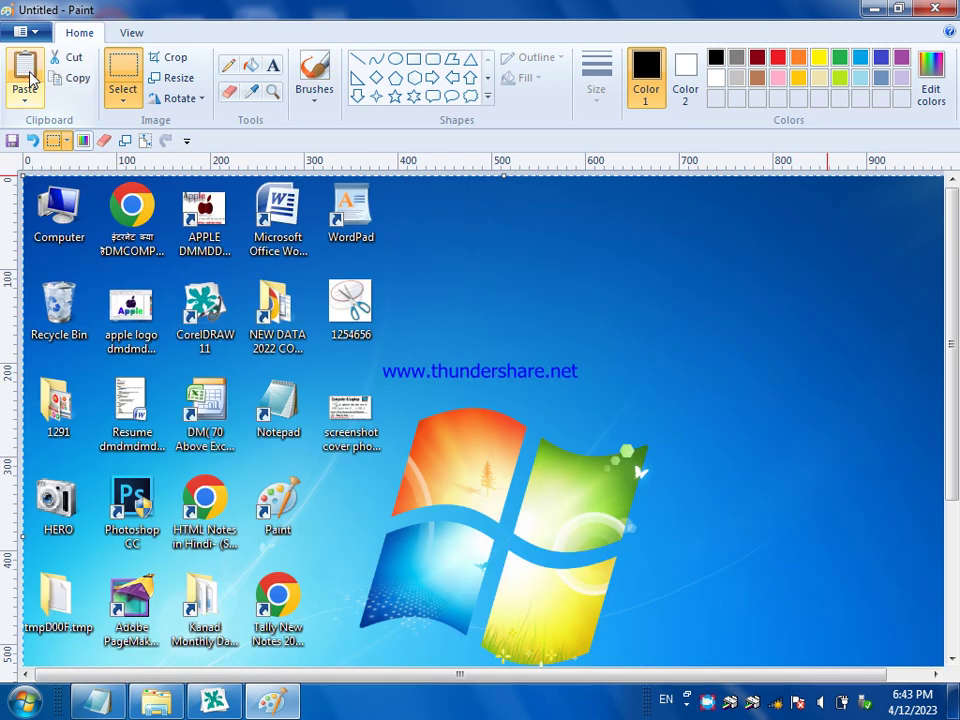
{"action": "scroll", "coordinate": [500, 408], "scroll_direction": "down", "scroll_amount": 3}
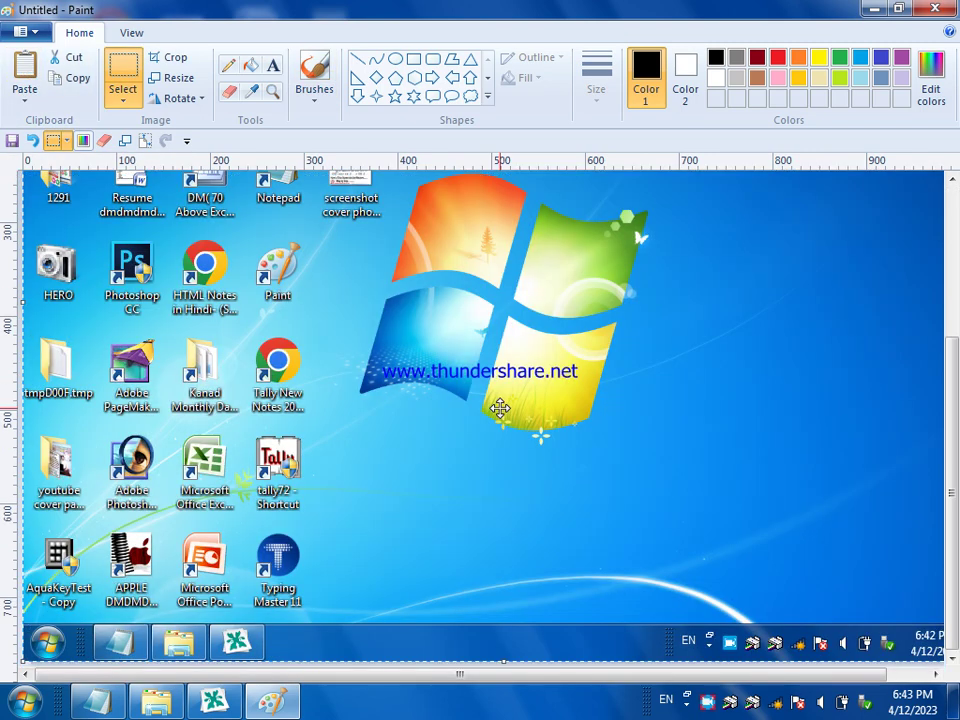
{"action": "scroll", "coordinate": [500, 408], "scroll_direction": "up", "scroll_amount": 3}
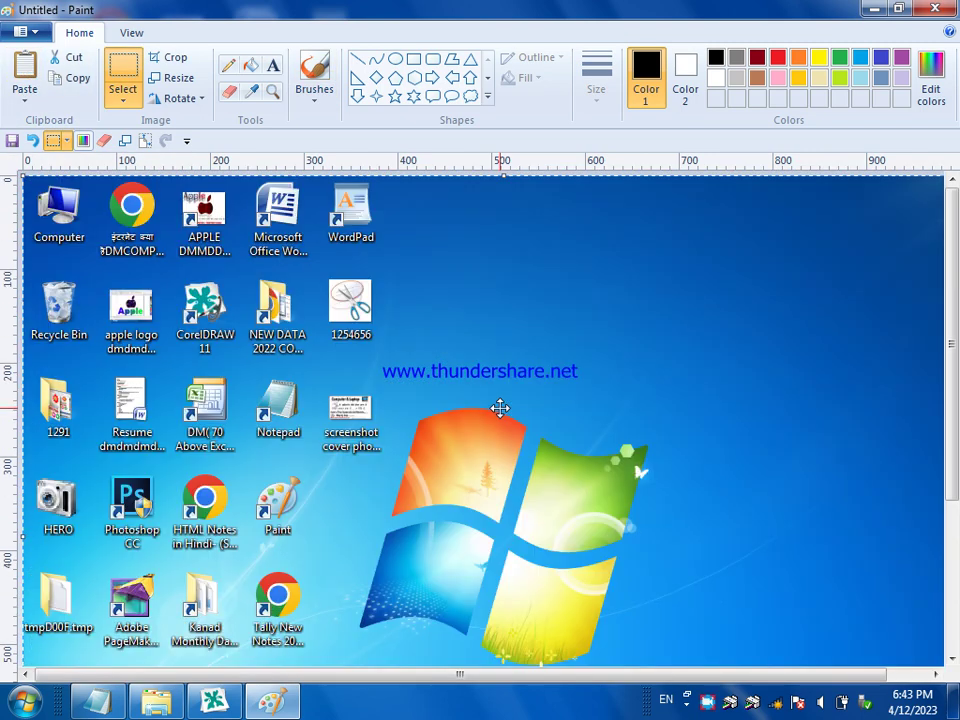
{"action": "left_click", "coordinate": [133, 33]}
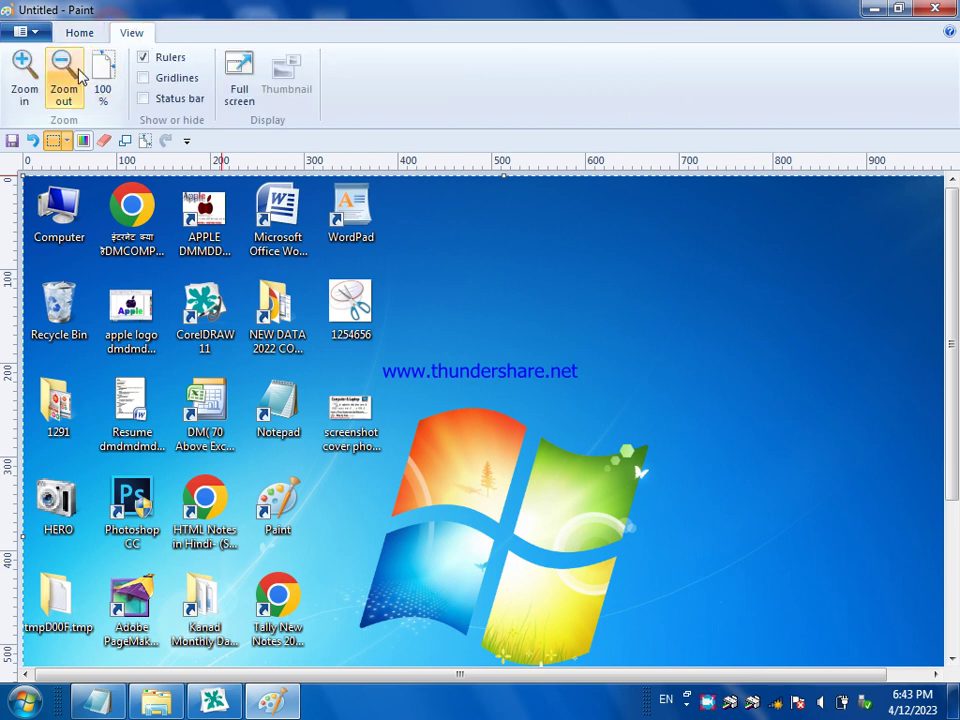
{"action": "left_click", "coordinate": [78, 75]}
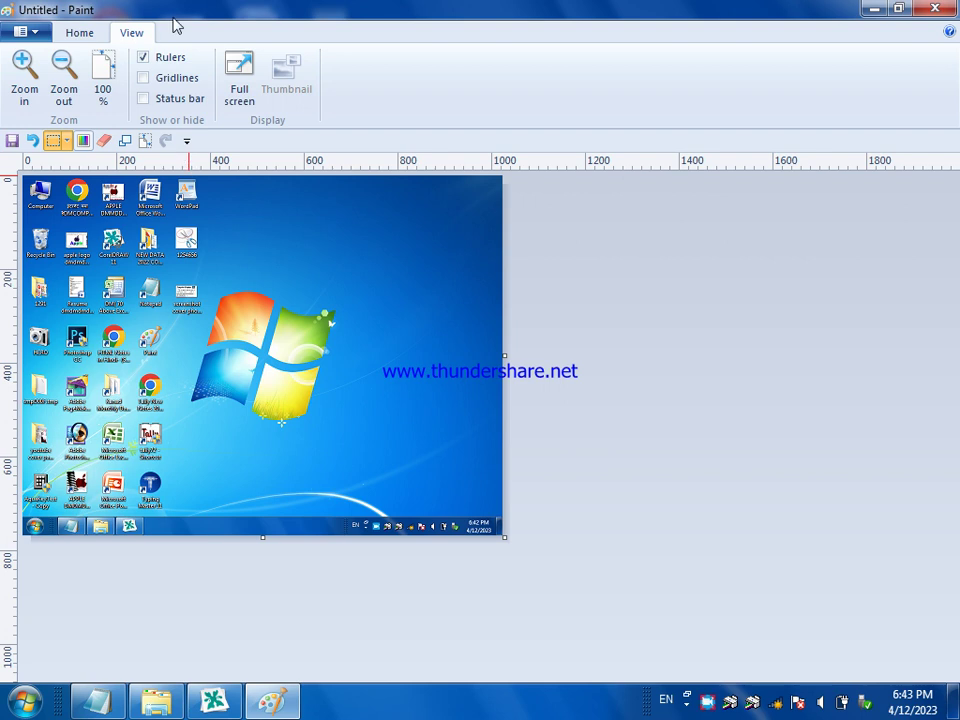
Step: Draw a black five-point star about 210 px wide above the Windows logo's upper-right part and try to fill it with black
{"action": "left_click", "coordinate": [82, 36]}
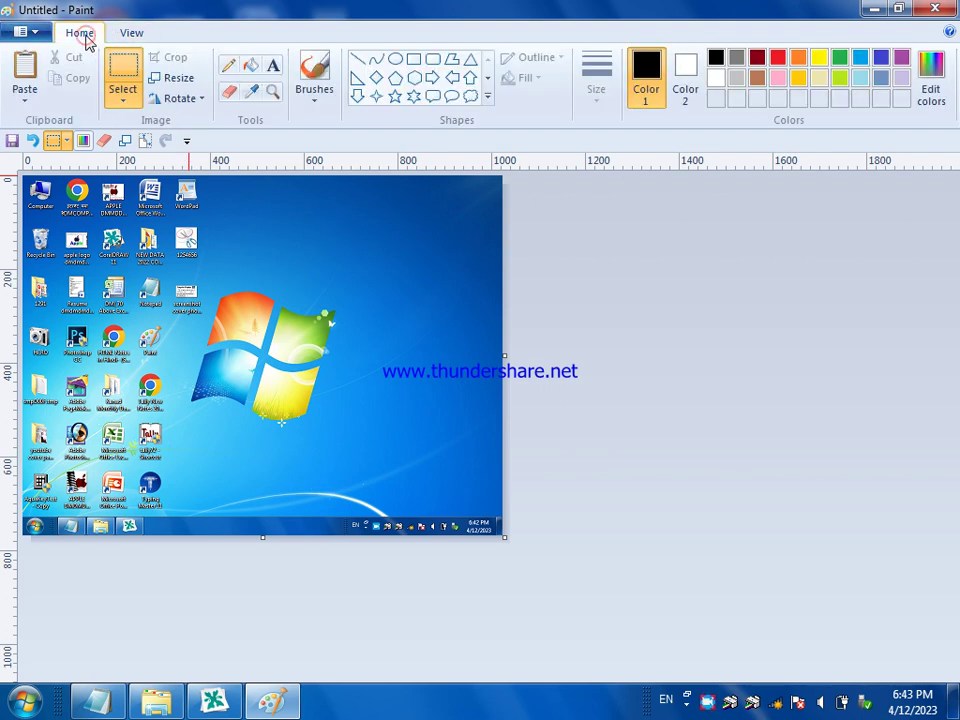
{"action": "left_click", "coordinate": [395, 96]}
{"action": "mouse_move", "coordinate": [294, 236]}
{"action": "left_mouse_down"}
{"action": "mouse_move", "coordinate": [346, 297]}
{"action": "mouse_move", "coordinate": [392, 321]}
{"action": "left_mouse_up"}
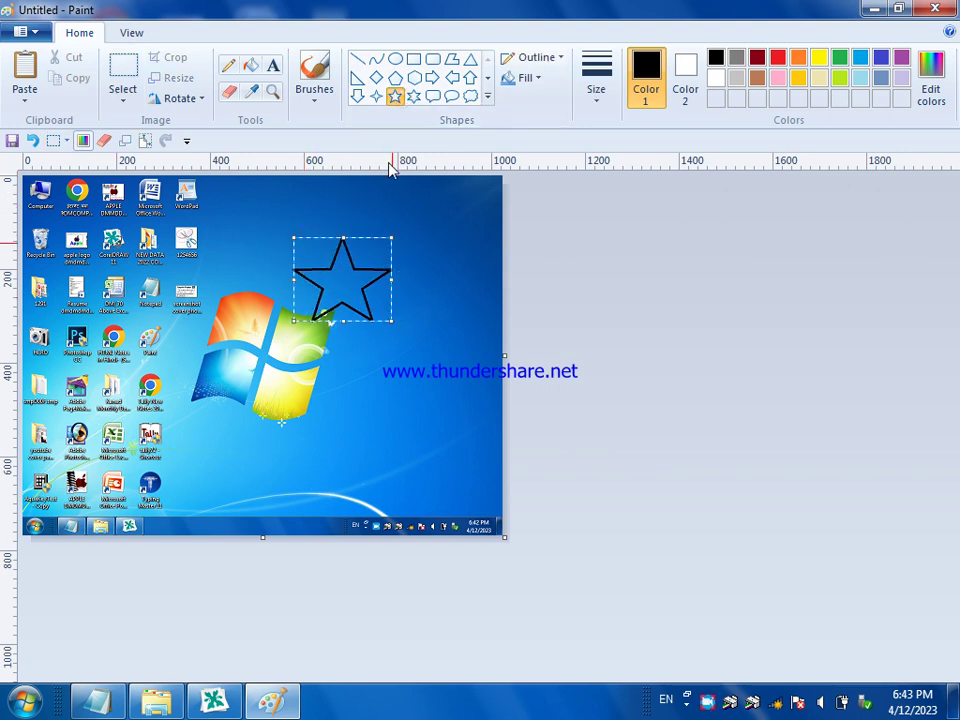
{"action": "left_click", "coordinate": [251, 67]}
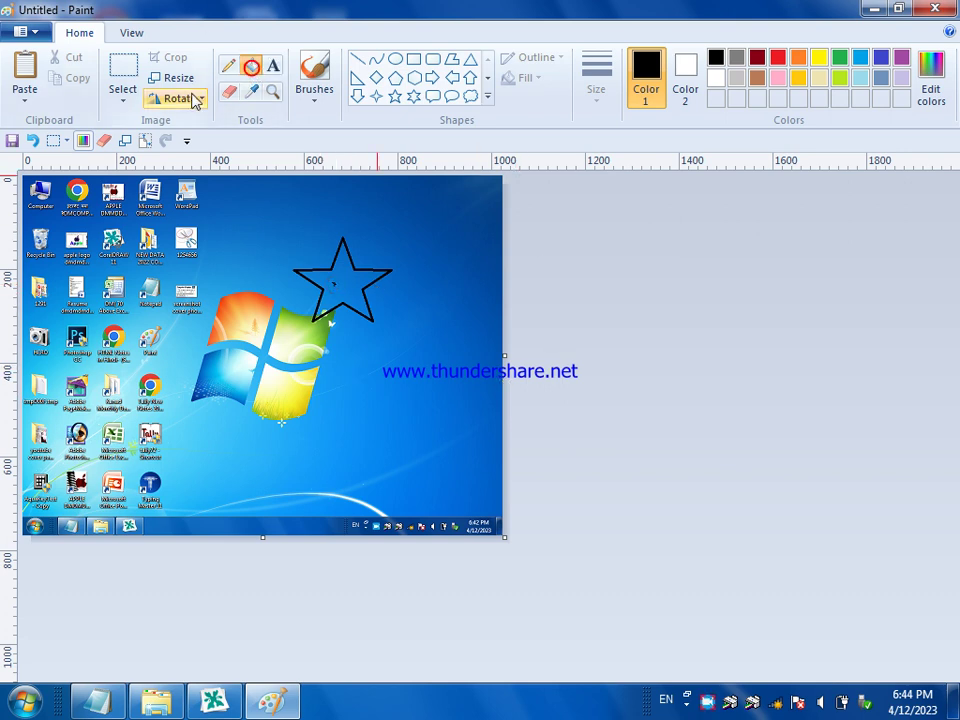
Step: Save the picture to the Desktop as a JPEG named 12ab and close Paint
{"action": "left_click", "coordinate": [30, 33]}
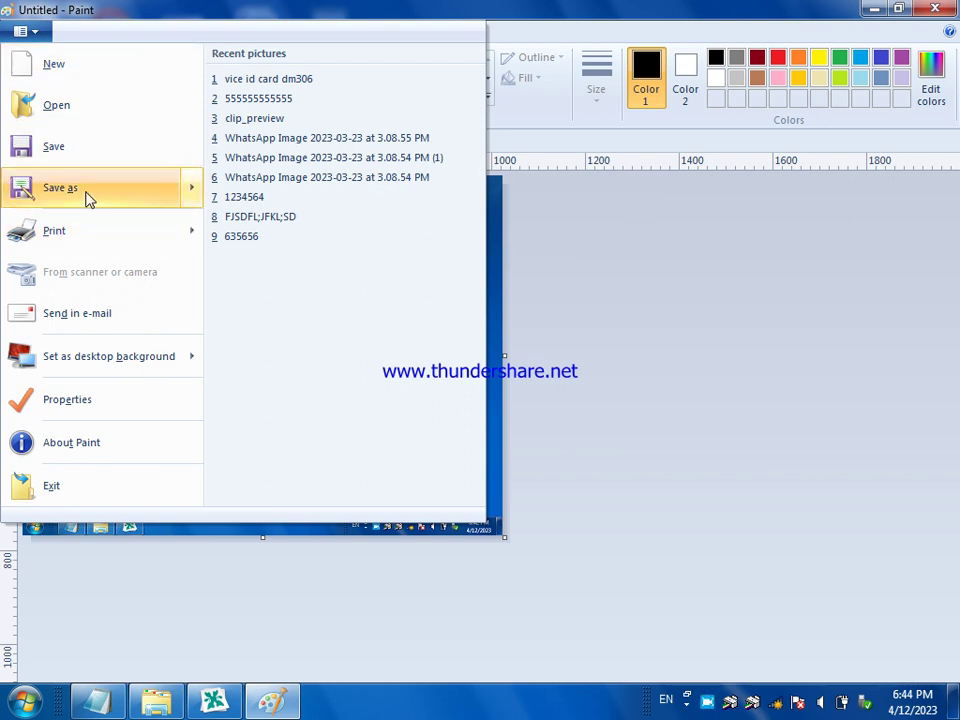
{"action": "mouse_move", "coordinate": [88, 197]}
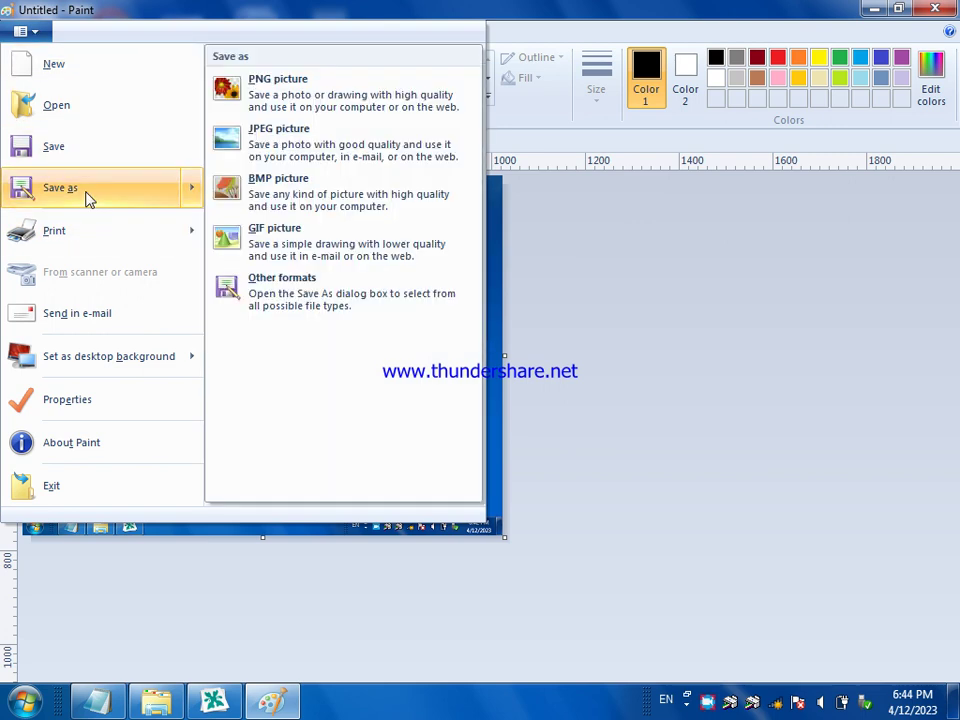
{"action": "left_click", "coordinate": [283, 150]}
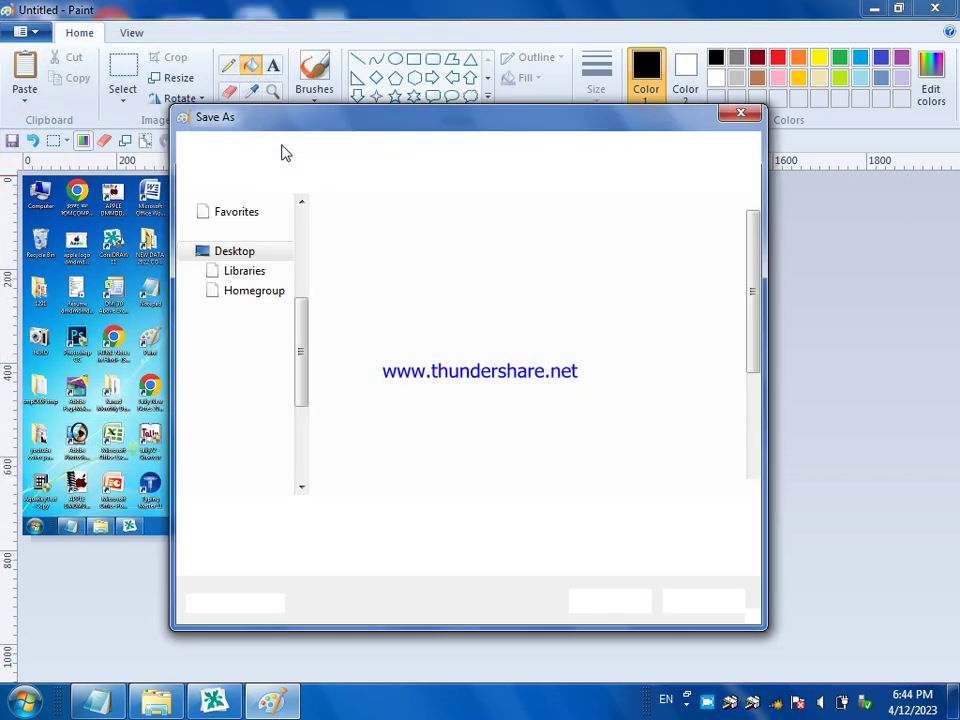
{"action": "left_click_drag", "start_coordinate": [424, 121], "coordinate": [567, 59]}
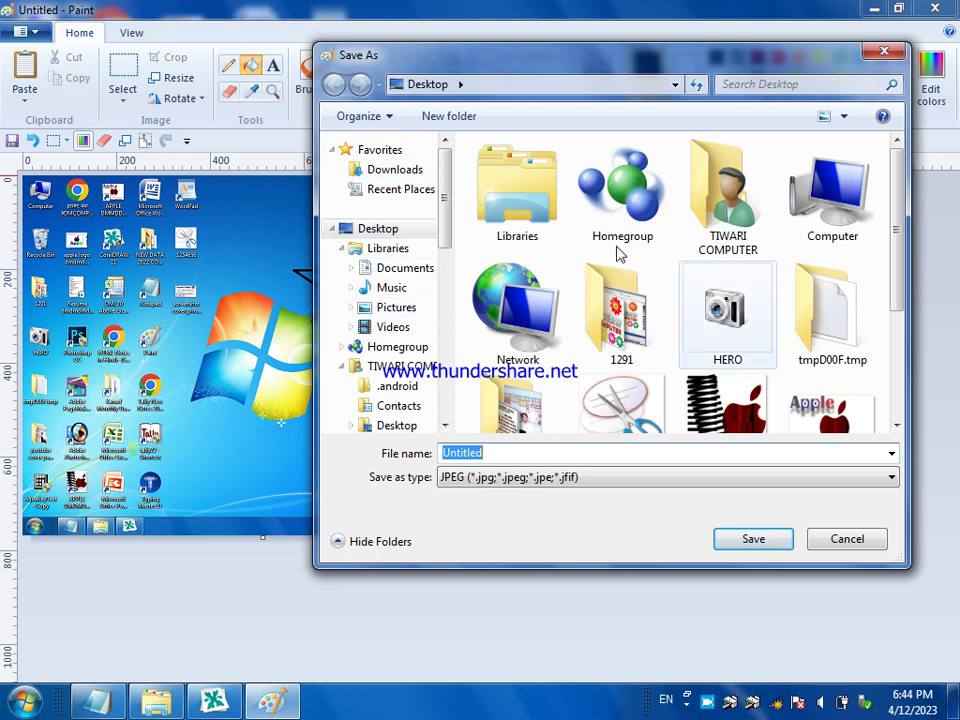
{"action": "left_click", "coordinate": [386, 228]}
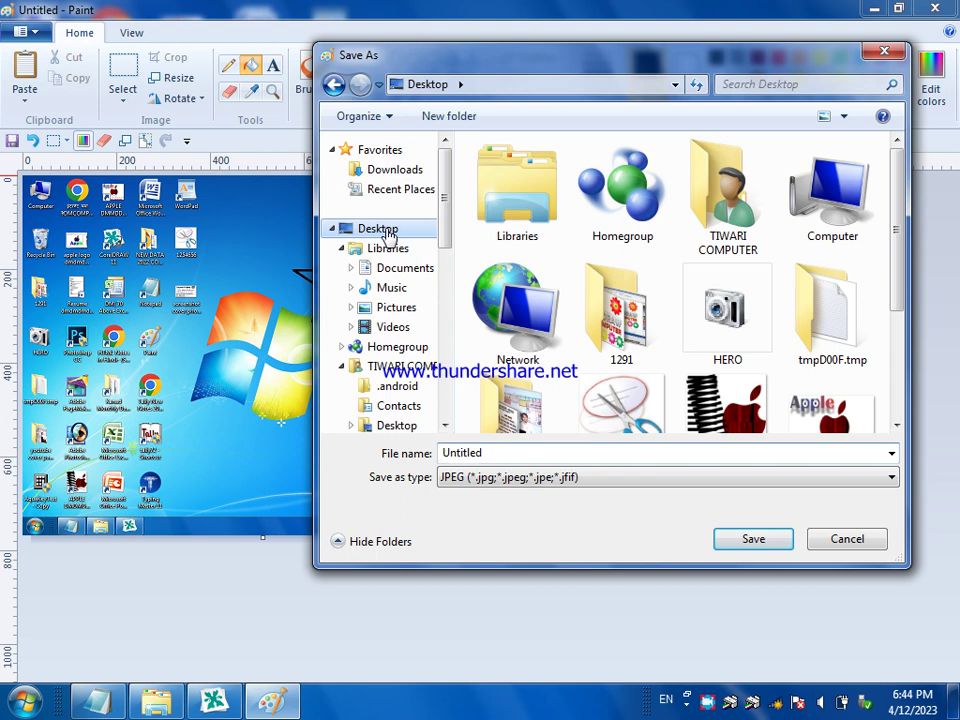
{"action": "double_click", "coordinate": [502, 454]}
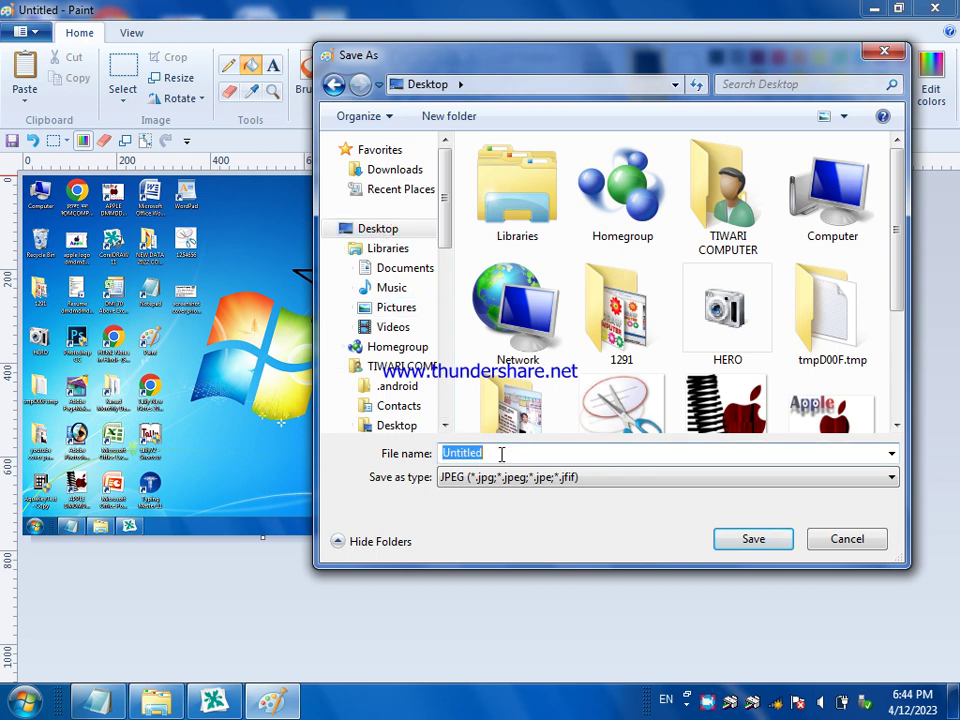
{"action": "type", "text": "12"}
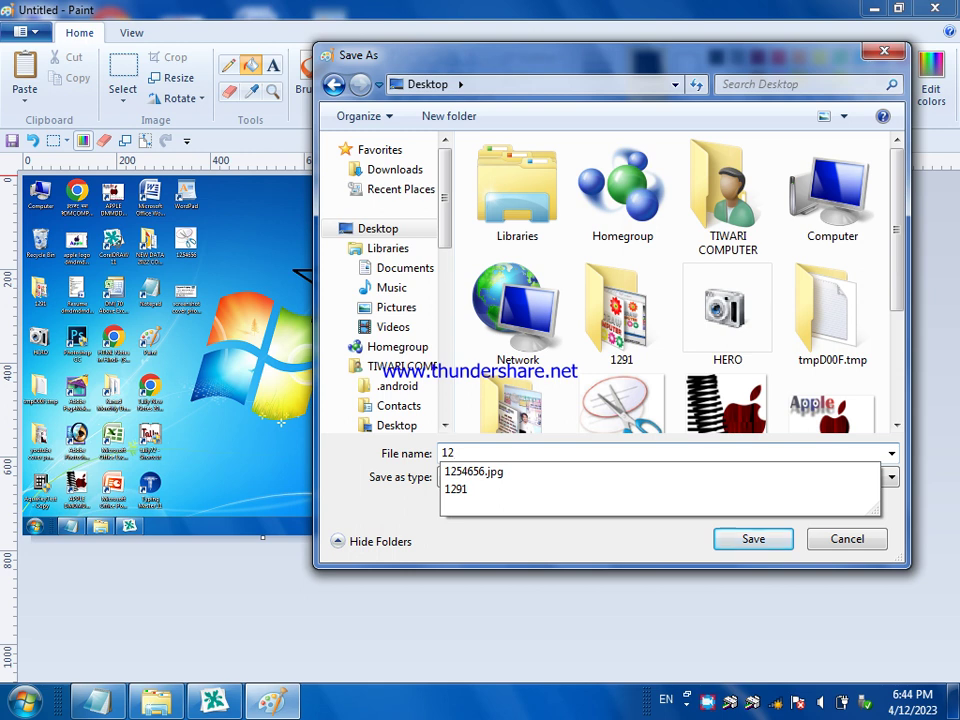
{"action": "type", "text": "ab"}
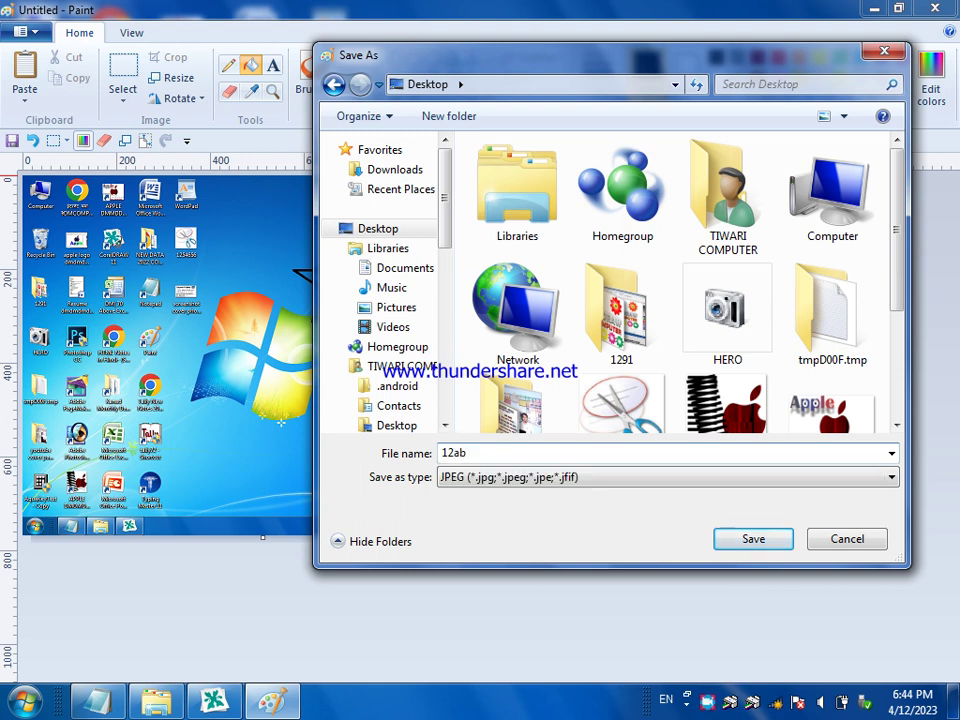
{"action": "left_click", "coordinate": [727, 541]}
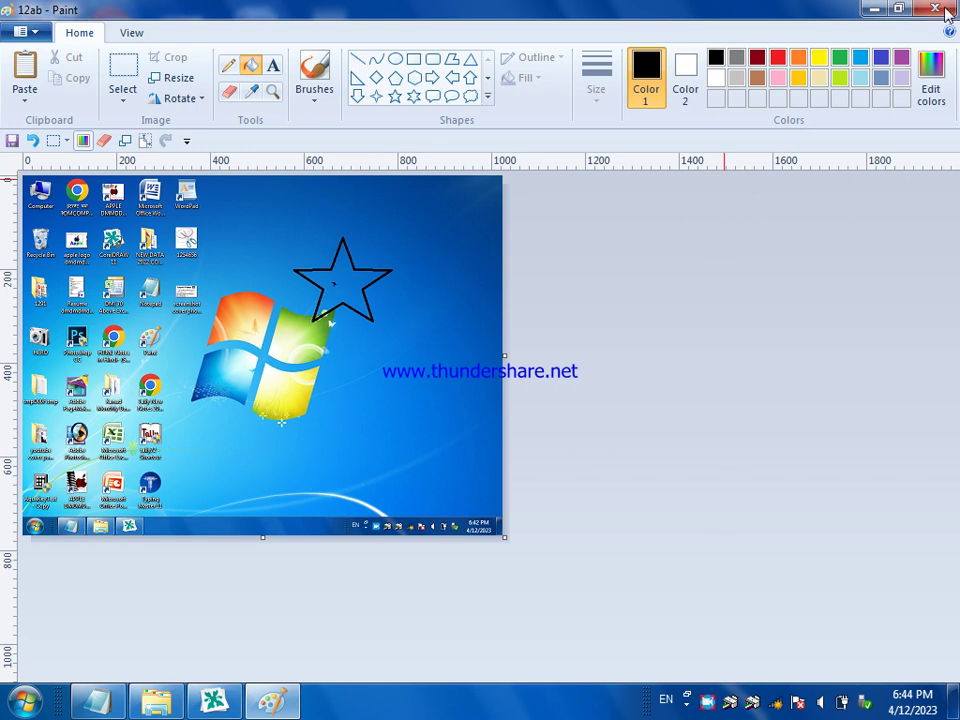
{"action": "left_click", "coordinate": [945, 12]}
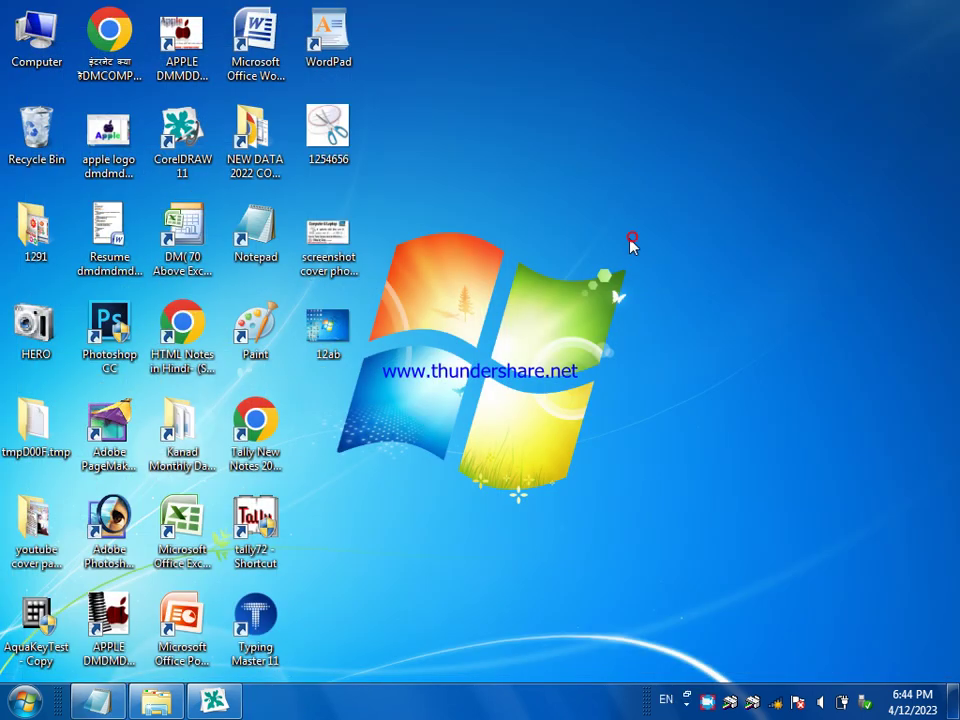
Step: Move the 12ab file to the empty area of the desktop, preview it in Windows Photo Viewer, and refresh the desktop after closing the preview
{"action": "left_click_drag", "start_coordinate": [332, 343], "coordinate": [600, 81]}
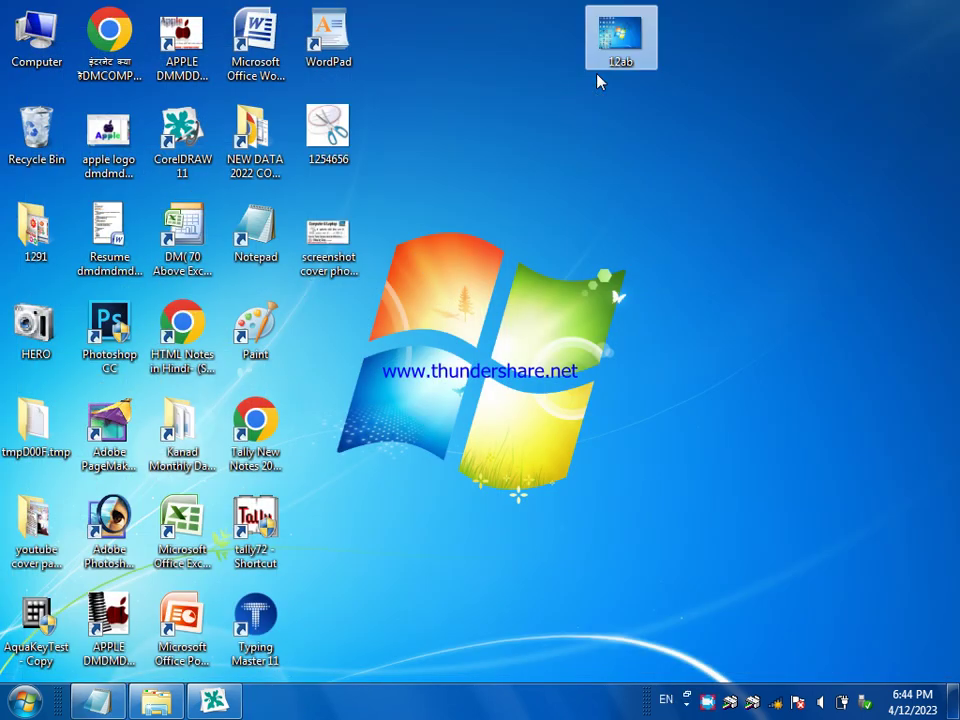
{"action": "right_click", "coordinate": [615, 50]}
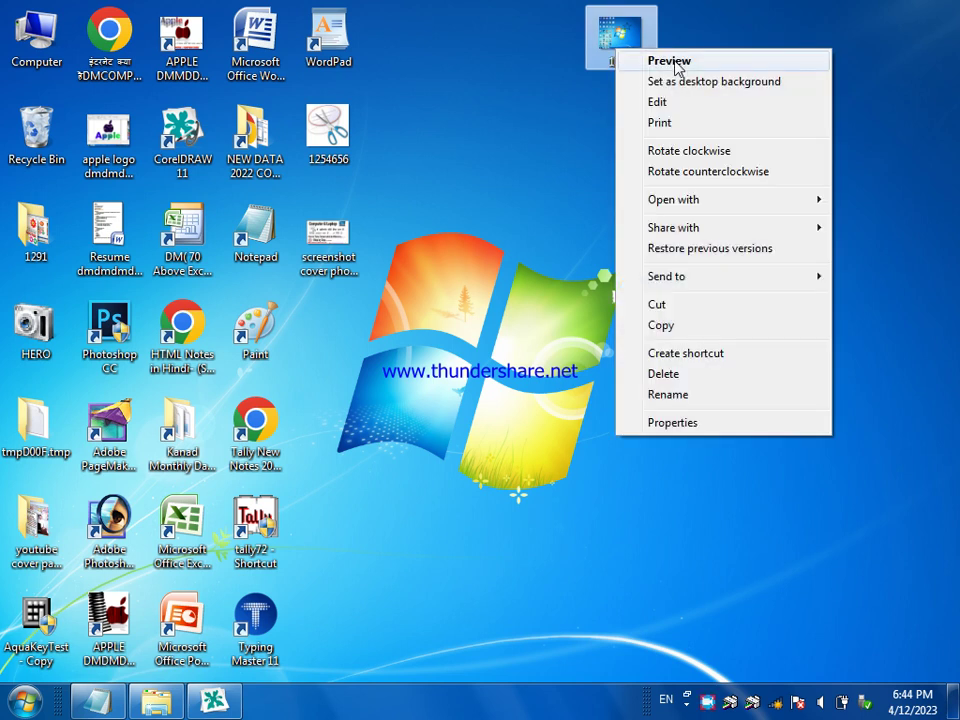
{"action": "left_click", "coordinate": [674, 63]}
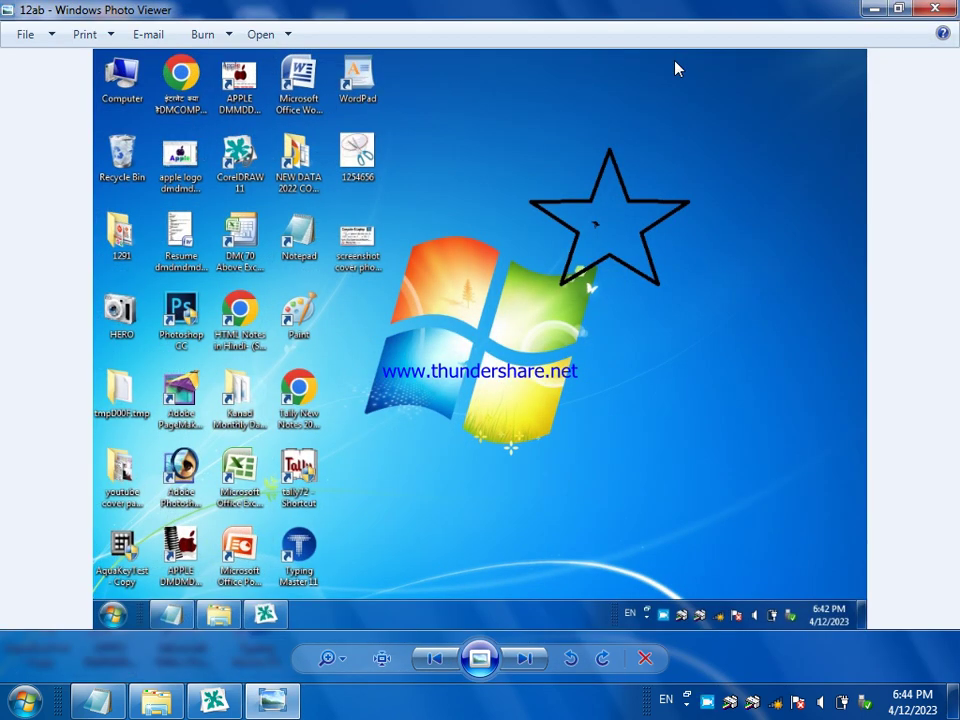
{"action": "left_click", "coordinate": [935, 9]}
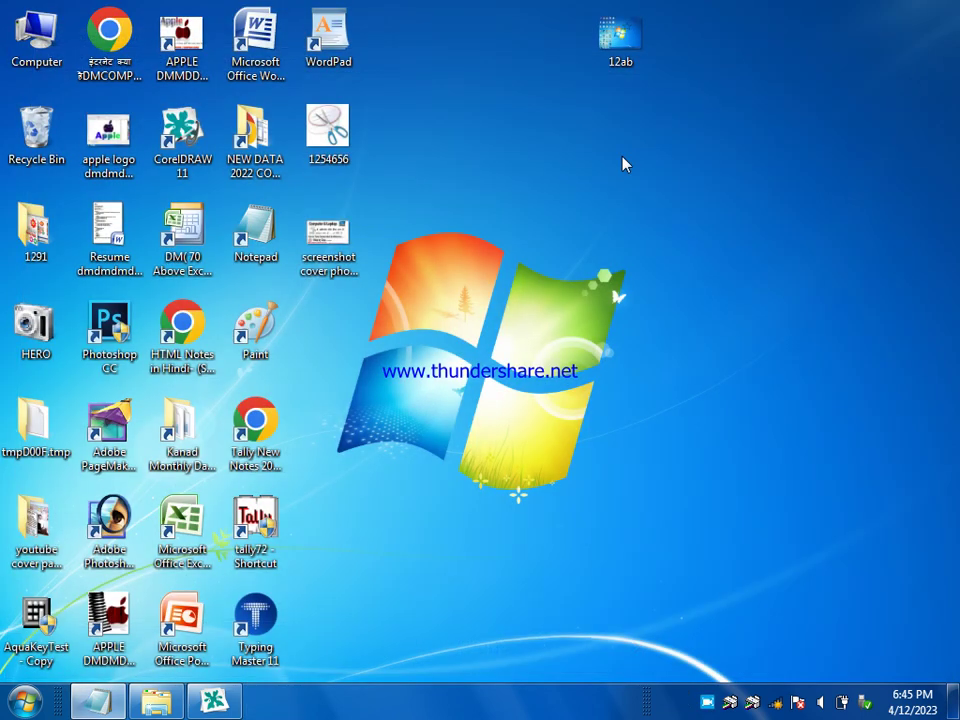
{"action": "right_click", "coordinate": [623, 163]}
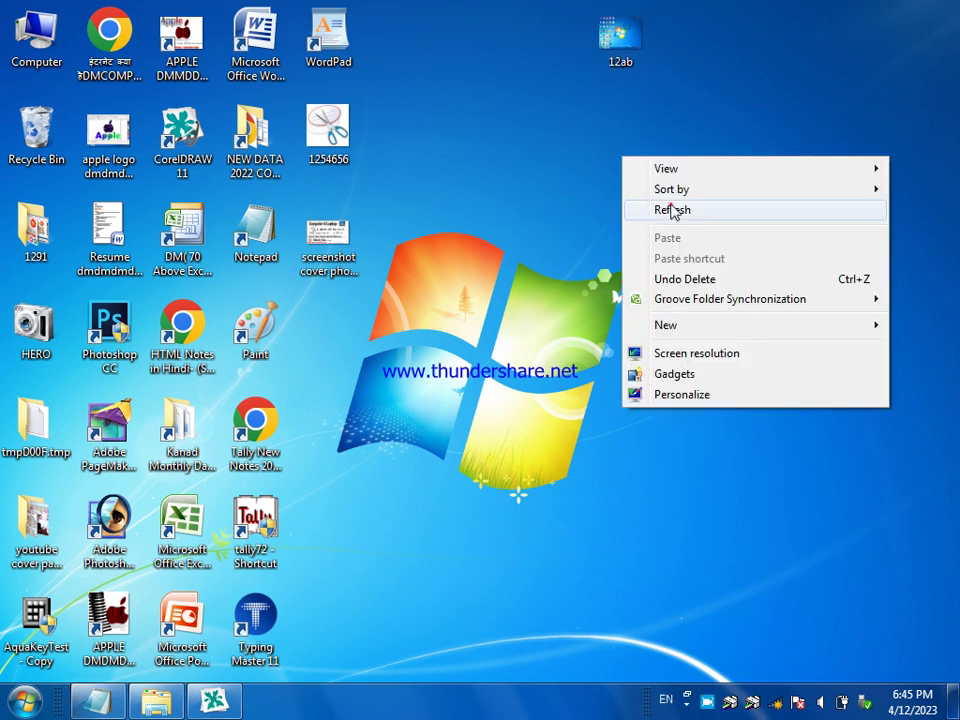
{"action": "left_click", "coordinate": [670, 208]}
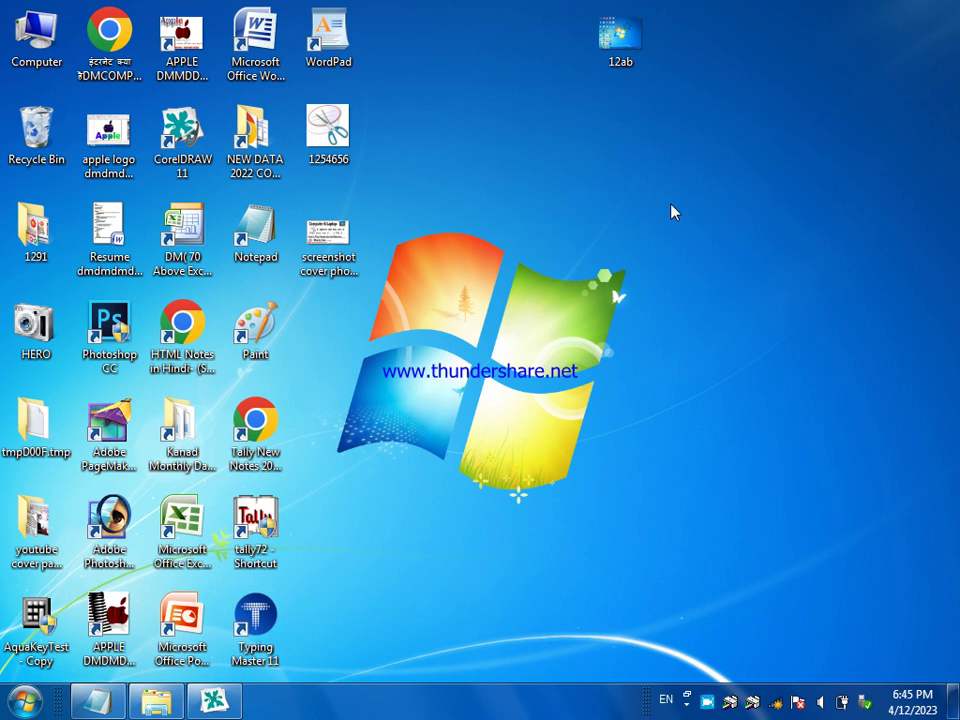
Step: View the scissors picture 1254656 from the desktop in Windows Photo Viewer, then close it and refresh the desktop
{"action": "right_click", "coordinate": [326, 148]}
{"action": "left_click", "coordinate": [362, 161]}
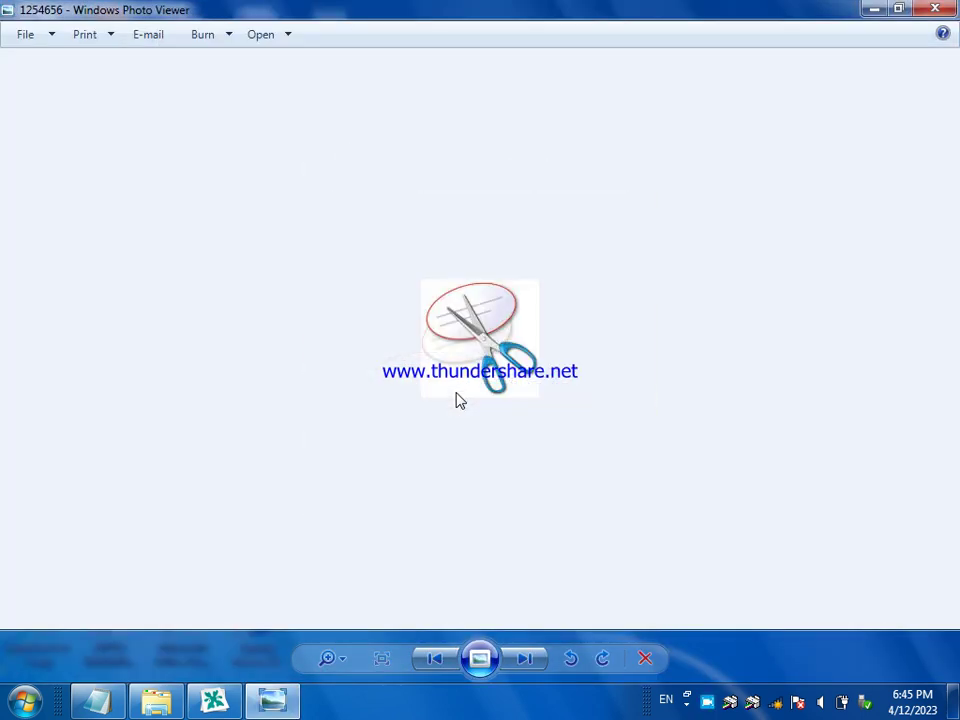
{"action": "left_click", "coordinate": [934, 9]}
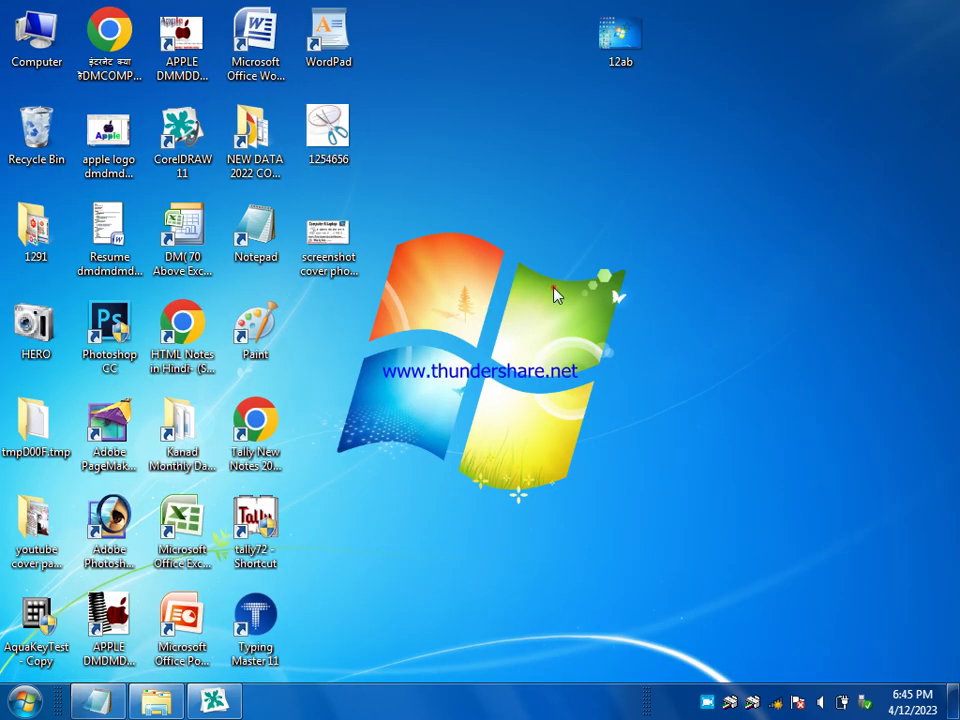
{"action": "right_click", "coordinate": [553, 291]}
{"action": "left_click", "coordinate": [589, 342]}
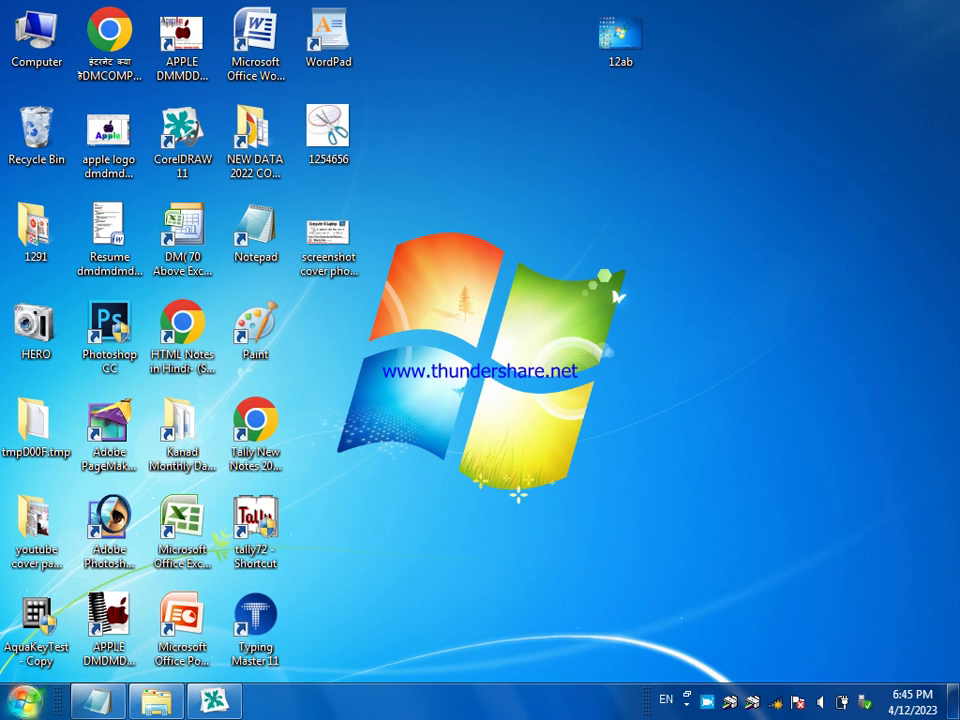
Step: Search the installed programs for "snipping" and launch Snipping Tool
{"action": "key", "text": "super"}
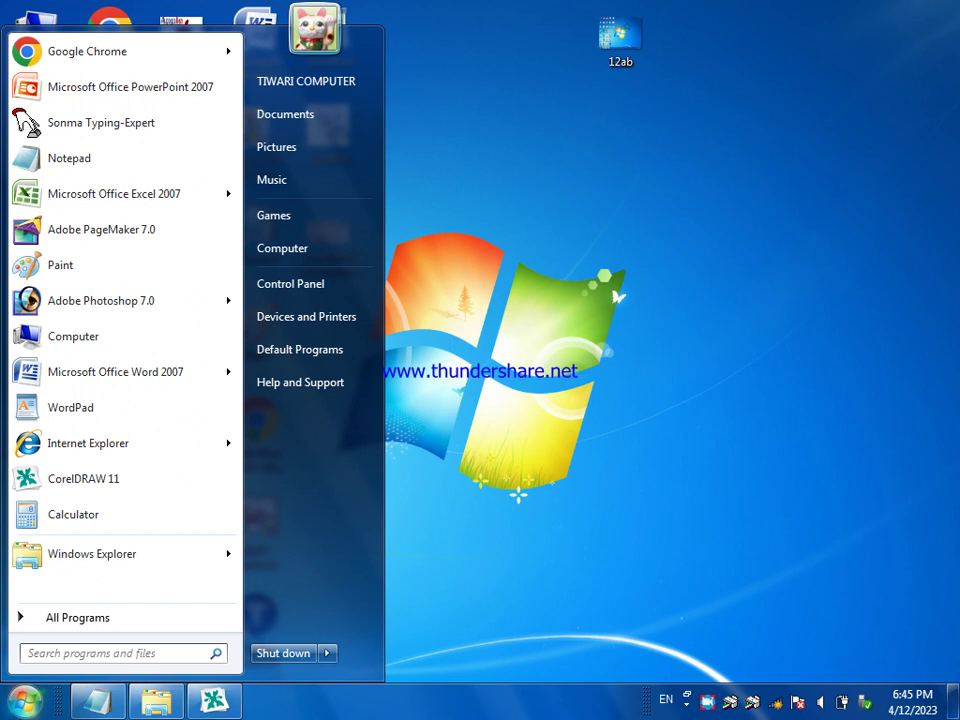
{"action": "type", "text": "snip"}
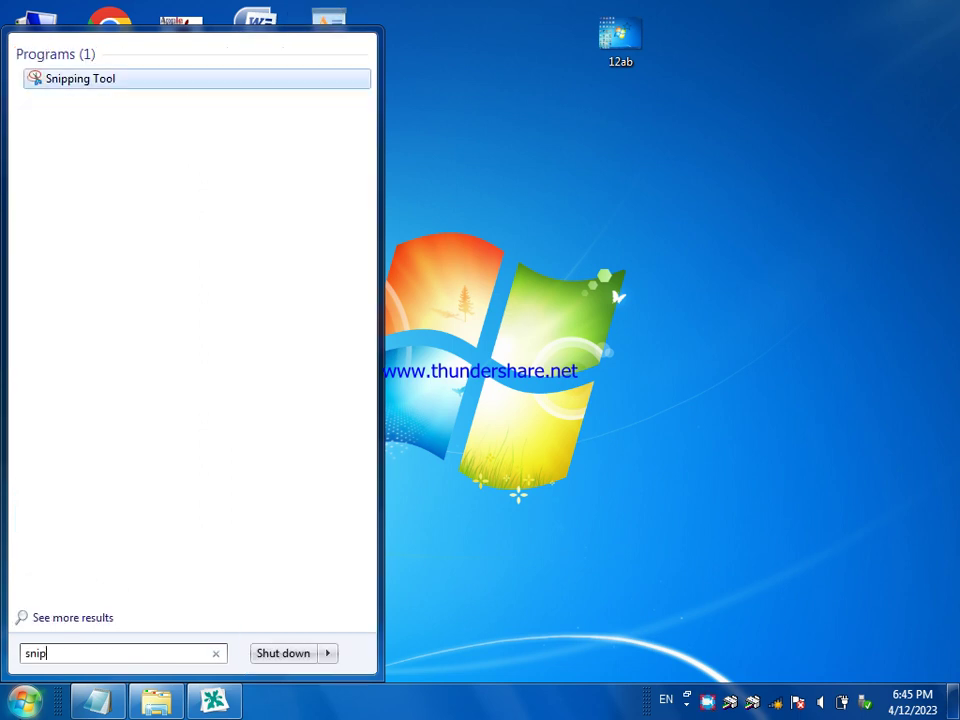
{"action": "type", "text": "ping"}
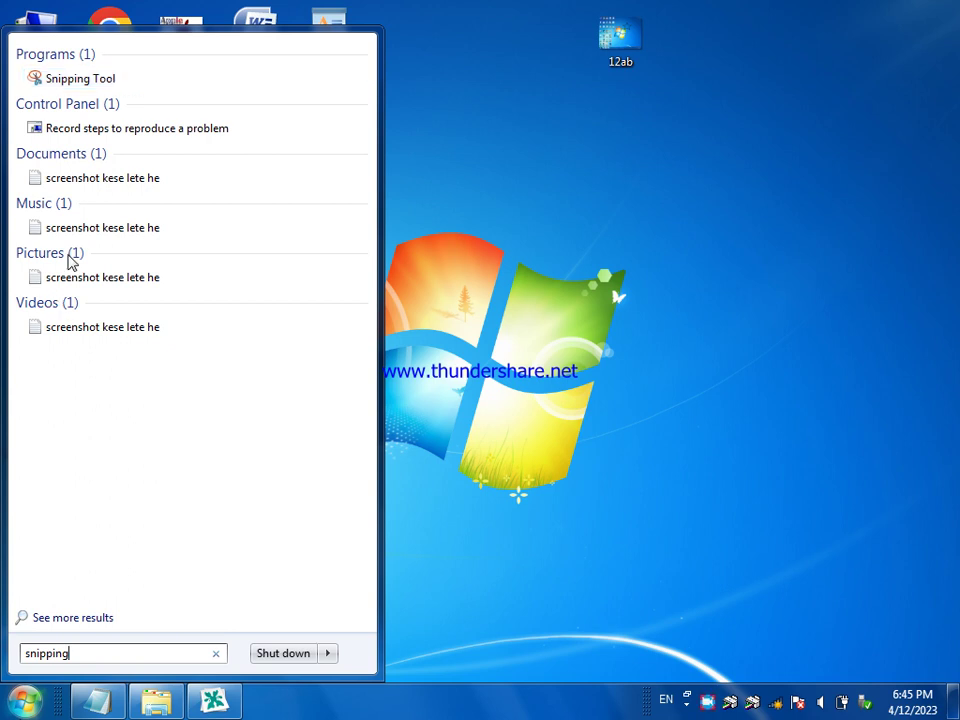
{"action": "left_click", "coordinate": [85, 90]}
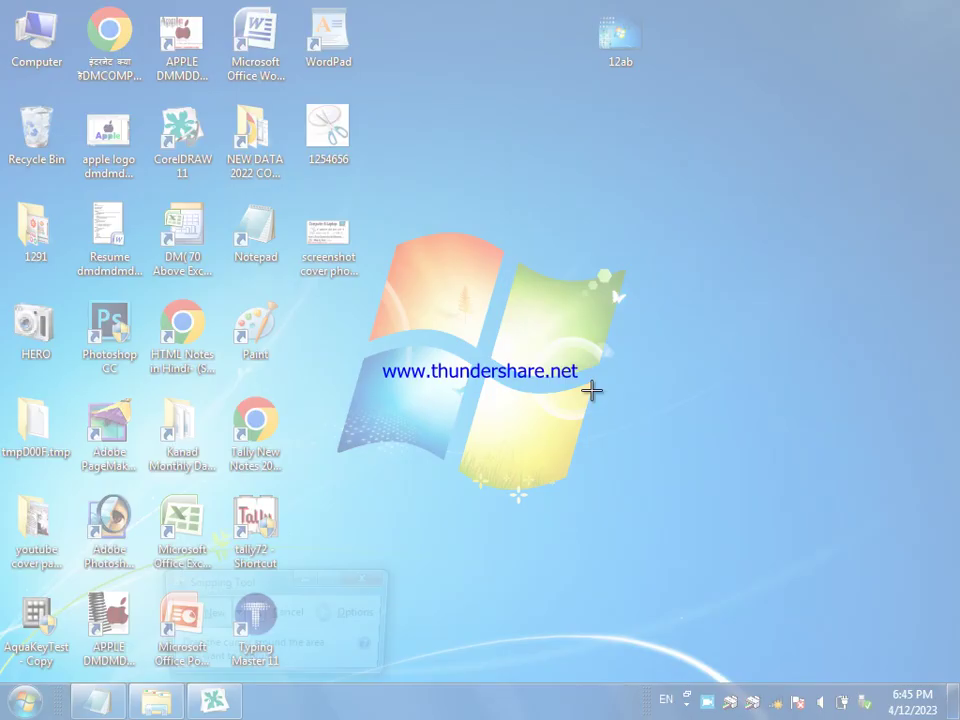
Step: Move the Snipping Tool window off the icons and capture a Rectangular Snip of the five desktop icon columns down to the taskbar
{"action": "left_click_drag", "start_coordinate": [326, 583], "coordinate": [637, 127]}
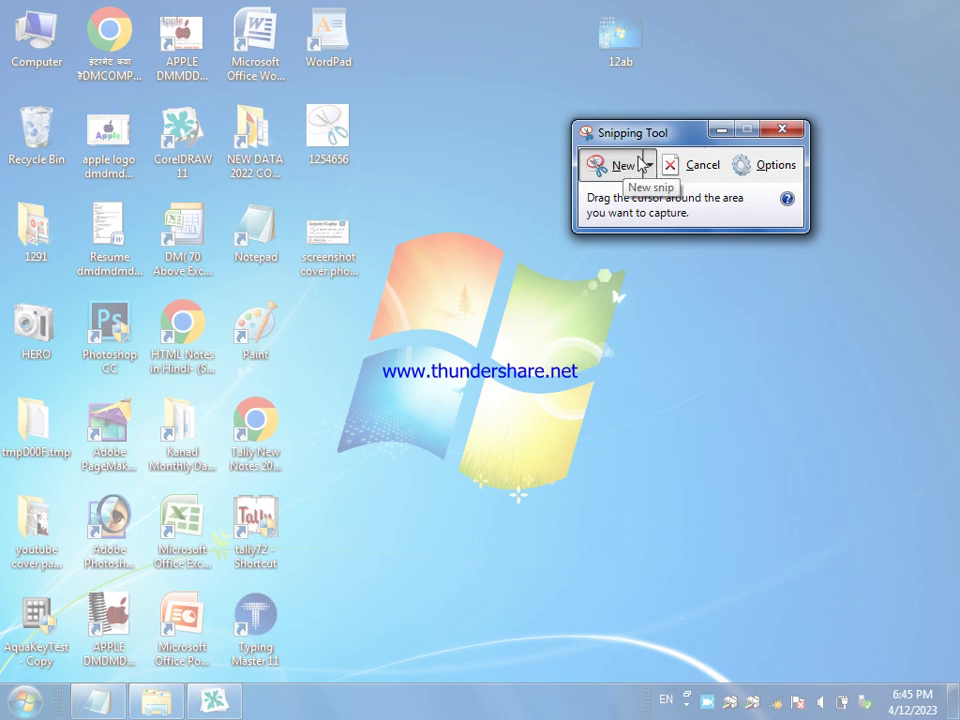
{"action": "left_click", "coordinate": [651, 165]}
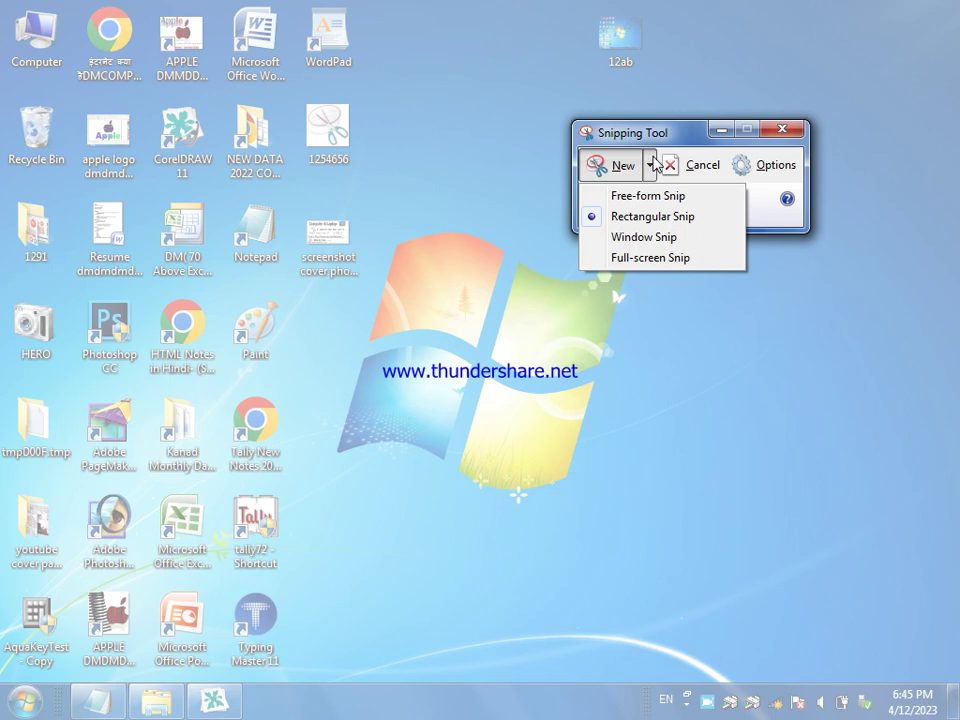
{"action": "left_click", "coordinate": [661, 217]}
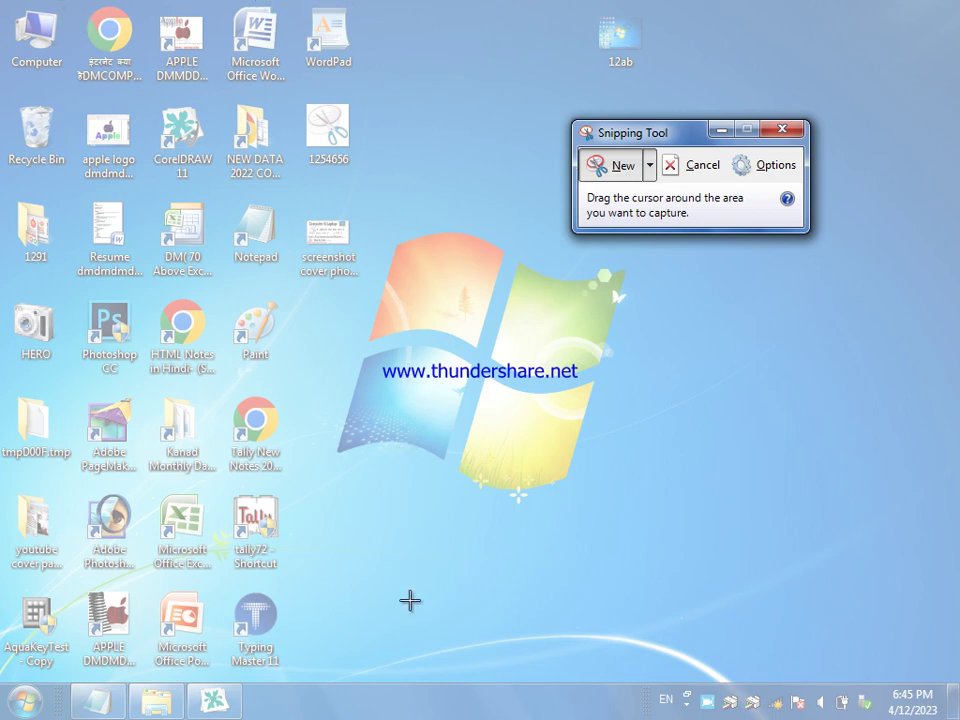
{"action": "mouse_move", "coordinate": [2, 3]}
{"action": "left_mouse_down"}
{"action": "mouse_move", "coordinate": [5, 521]}
{"action": "mouse_move", "coordinate": [251, 700]}
{"action": "mouse_move", "coordinate": [313, 670]}
{"action": "mouse_move", "coordinate": [426, 684]}
{"action": "mouse_move", "coordinate": [394, 682]}
{"action": "left_mouse_up"}
{"action": "mouse_move", "coordinate": [371, 683]}
{"action": "left_mouse_down"}
{"action": "mouse_move", "coordinate": [370, 670]}
{"action": "mouse_move", "coordinate": [373, 679]}
{"action": "left_mouse_up"}
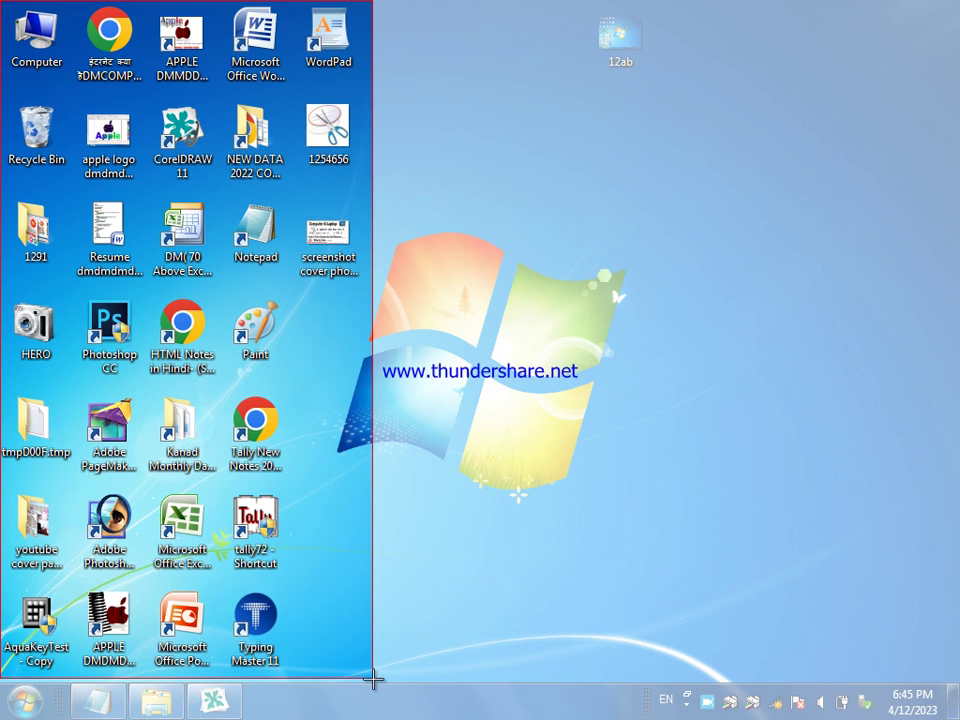
{"action": "left_click_drag", "start_coordinate": [373, 679], "coordinate": [371, 680]}
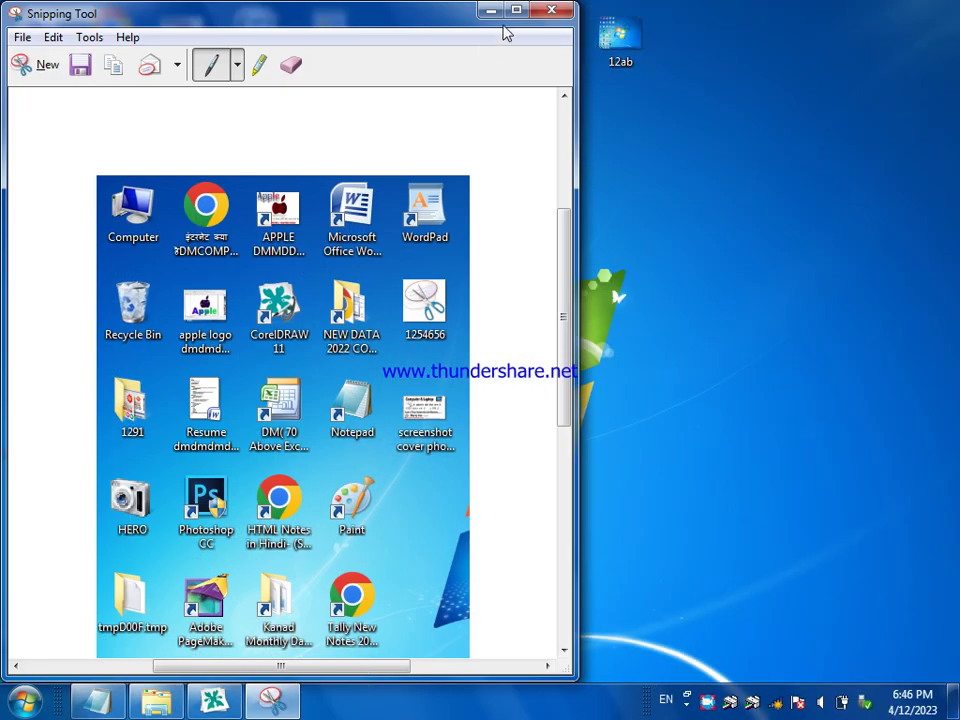
Step: Maximize the snip window and look over the captured icon area from top to bottom
{"action": "left_click", "coordinate": [515, 10]}
{"action": "scroll", "coordinate": [480, 370], "scroll_direction": "down", "scroll_amount": 2}
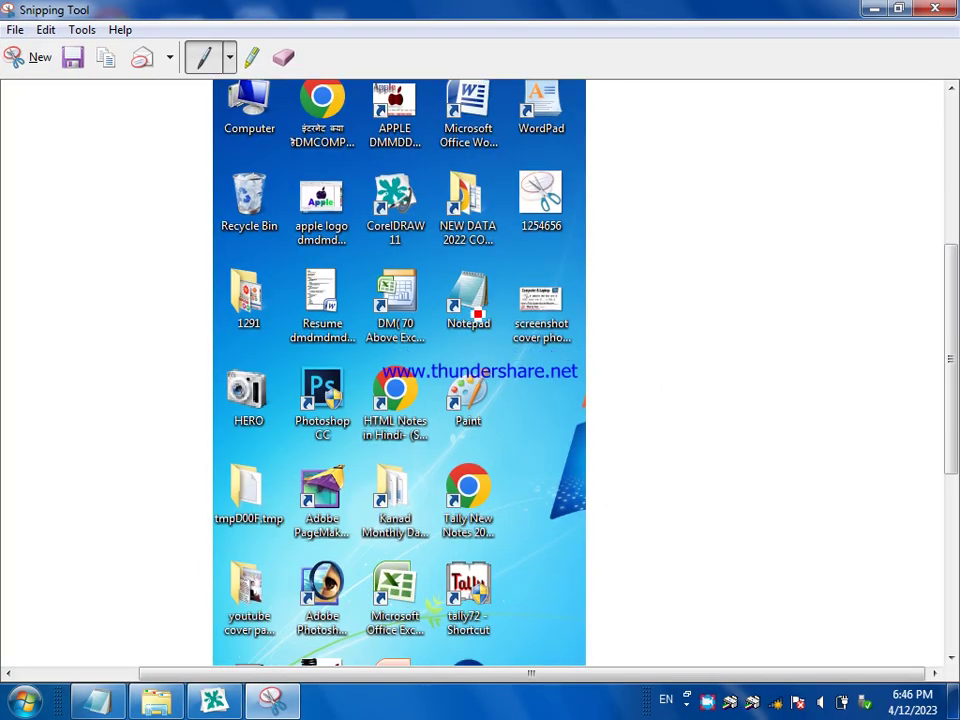
{"action": "scroll", "coordinate": [400, 370], "scroll_direction": "down", "scroll_amount": 3}
{"action": "scroll", "coordinate": [400, 370], "scroll_direction": "up", "scroll_amount": 4}
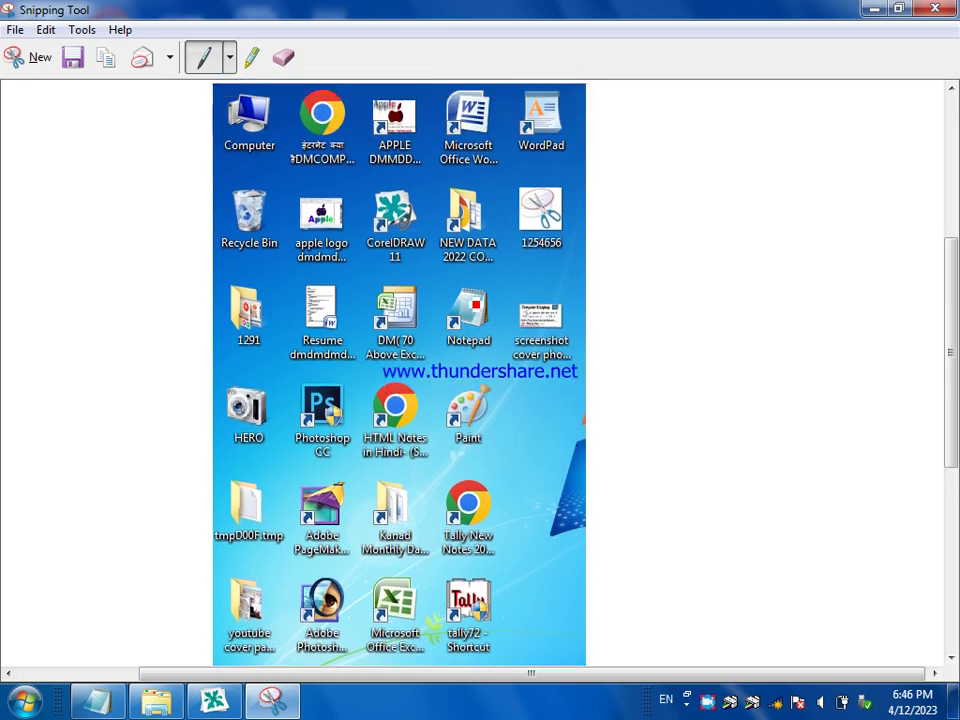
{"action": "scroll", "coordinate": [335, 215], "scroll_direction": "up", "scroll_amount": 3}
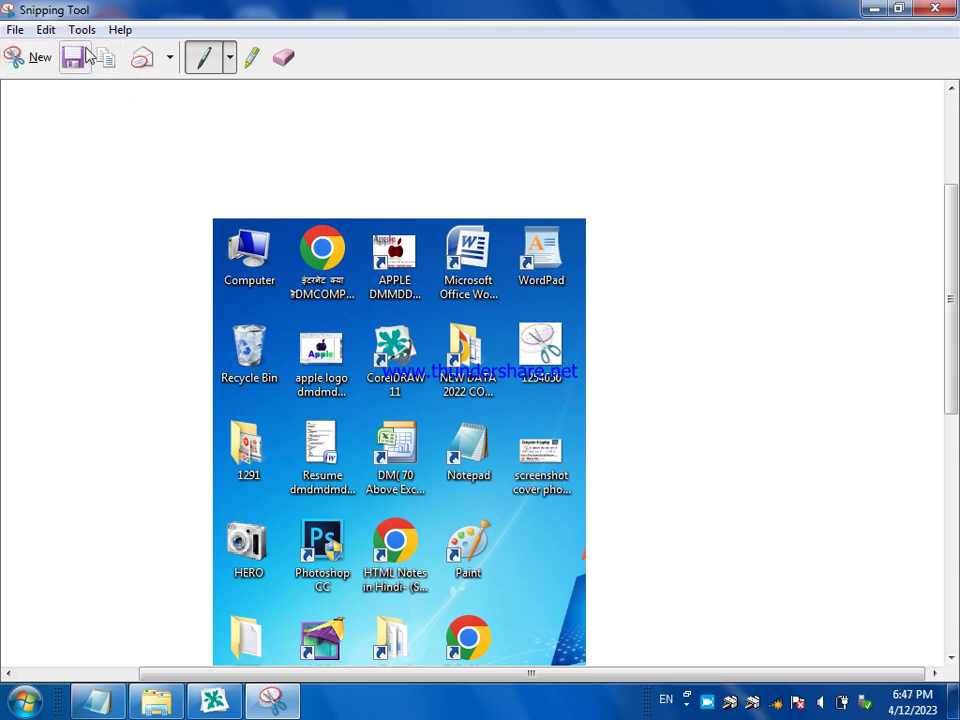
Step: Save the snip to the Desktop as a JPEG file named abcd12345 and close Snipping Tool
{"action": "left_click", "coordinate": [74, 59]}
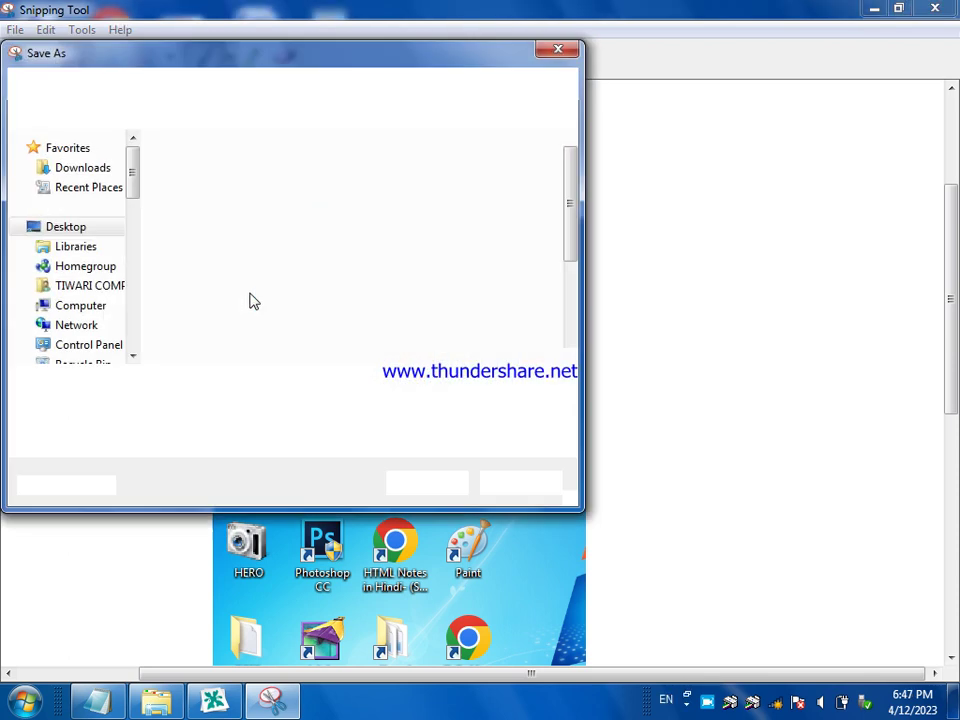
{"action": "left_click_drag", "start_coordinate": [265, 67], "coordinate": [511, 55]}
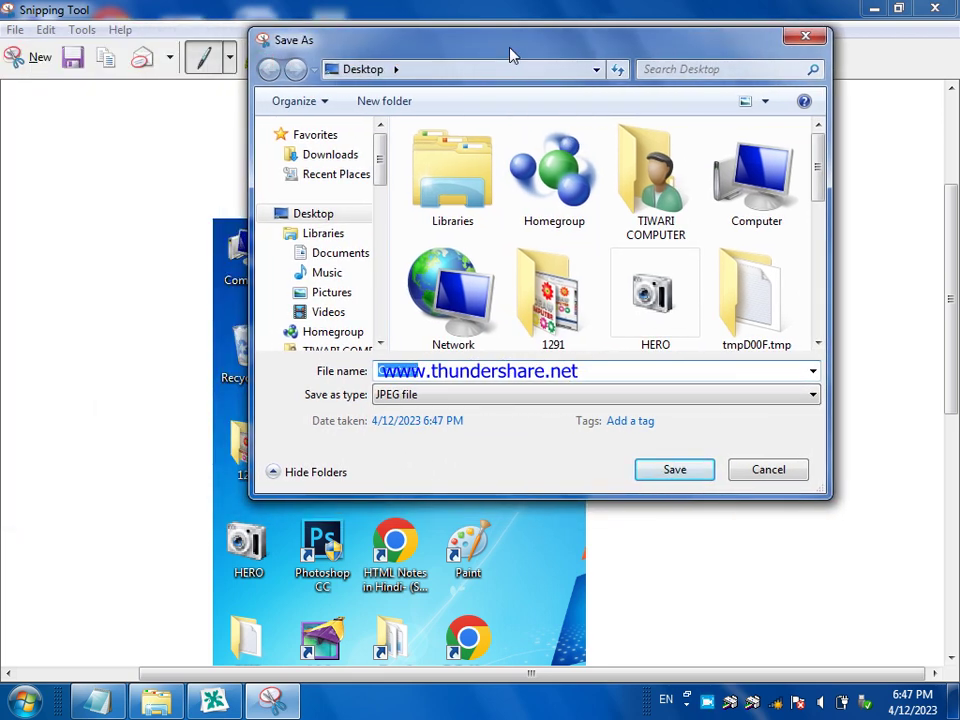
{"action": "left_click", "coordinate": [298, 215]}
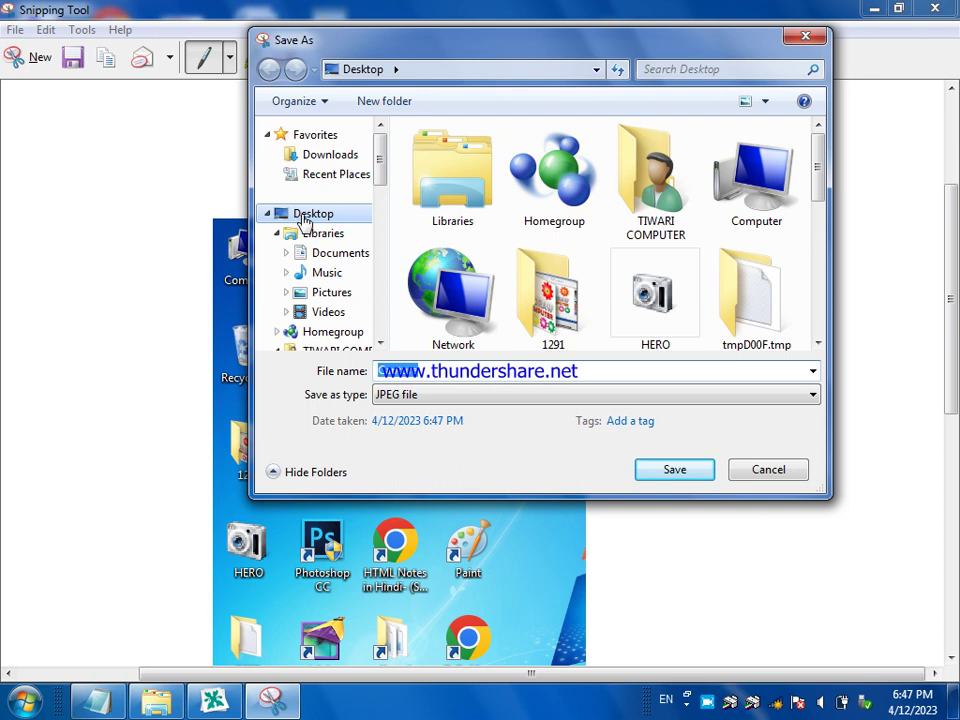
{"action": "double_click", "coordinate": [430, 378]}
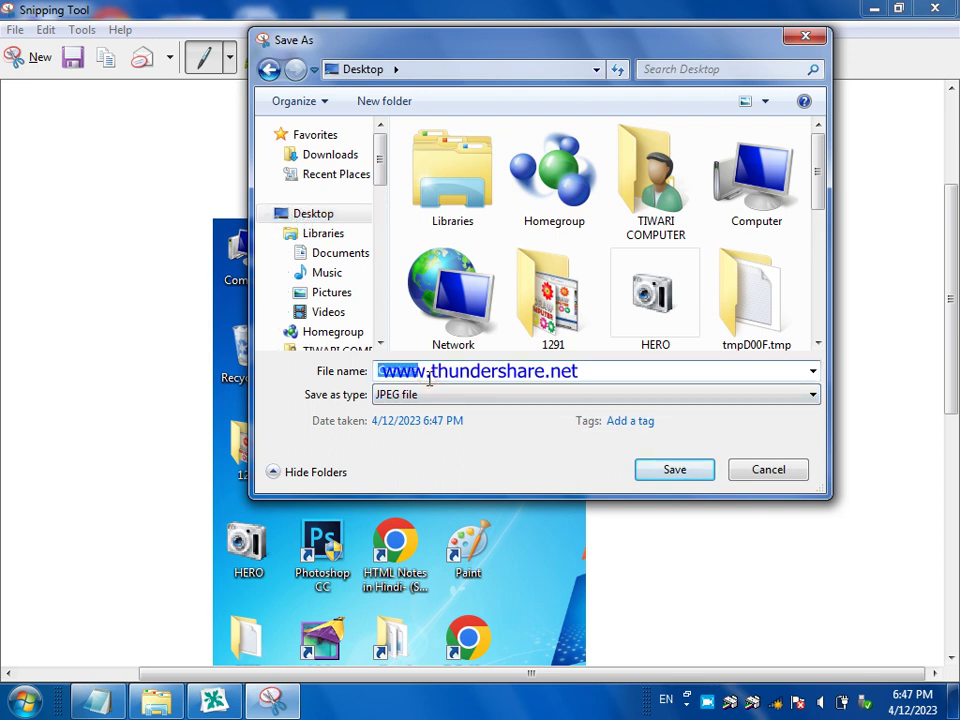
{"action": "type", "text": "a"}
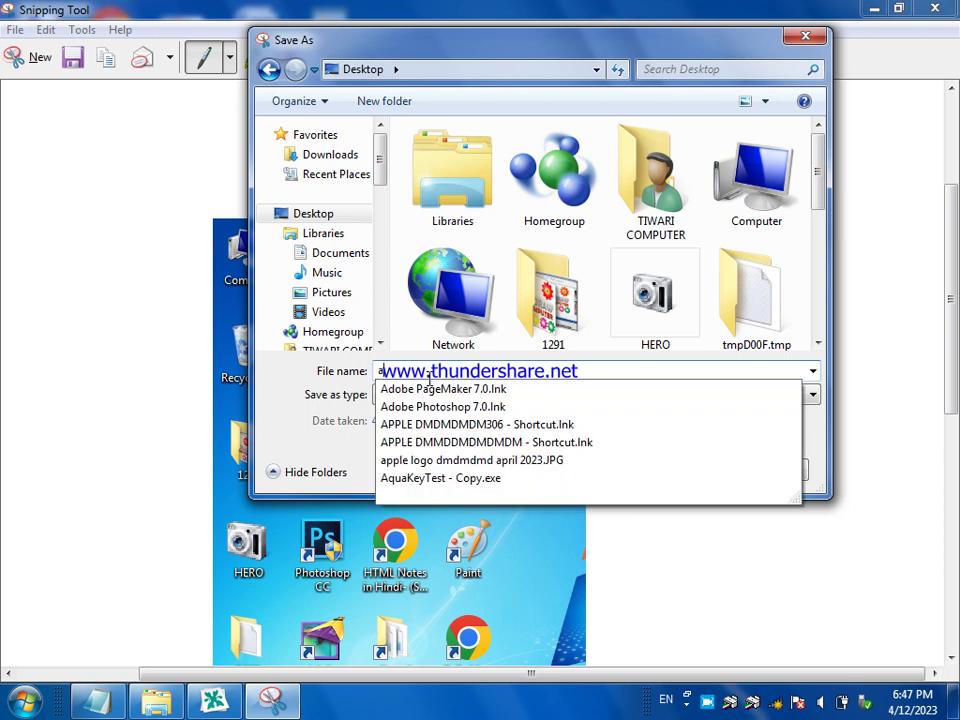
{"action": "type", "text": "sdf"}
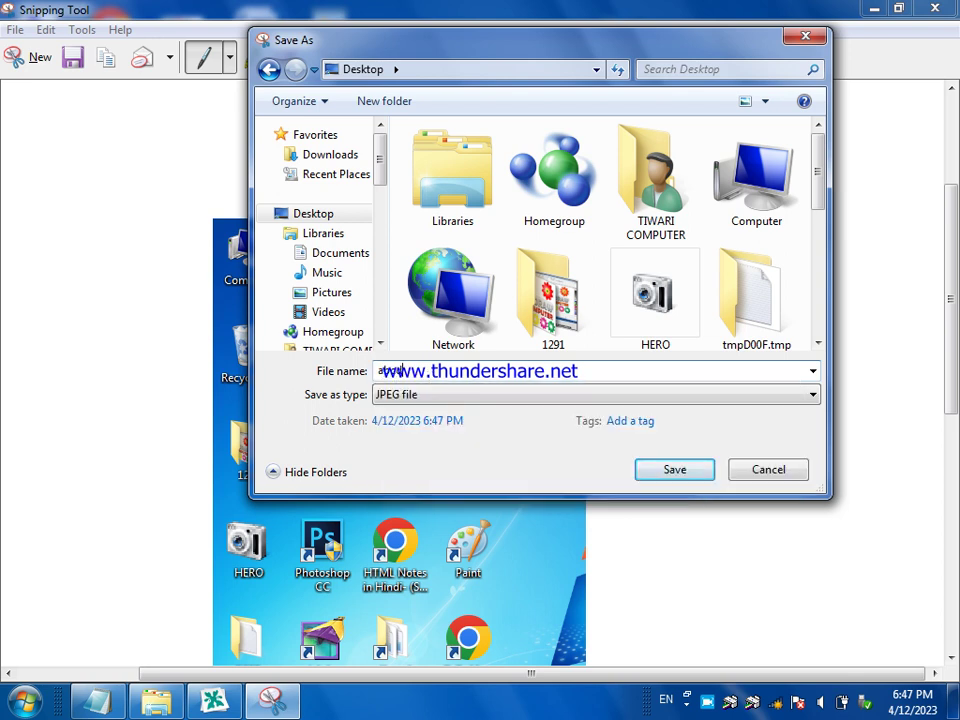
{"action": "type", "text": "12345"}
{"action": "left_click", "coordinate": [676, 470]}
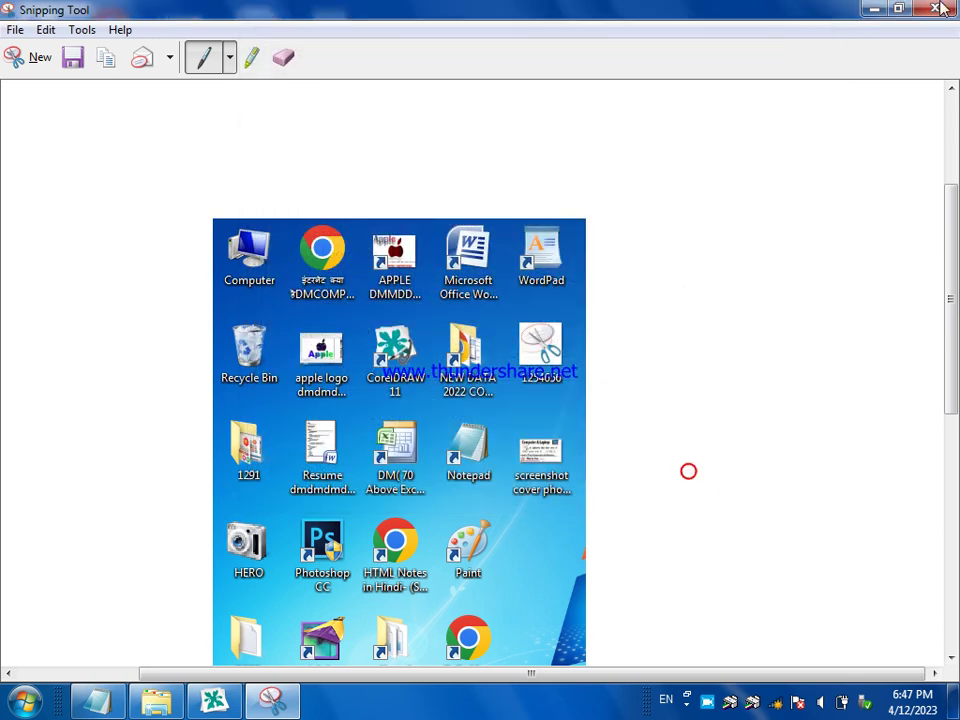
{"action": "key", "text": "alt+F4"}
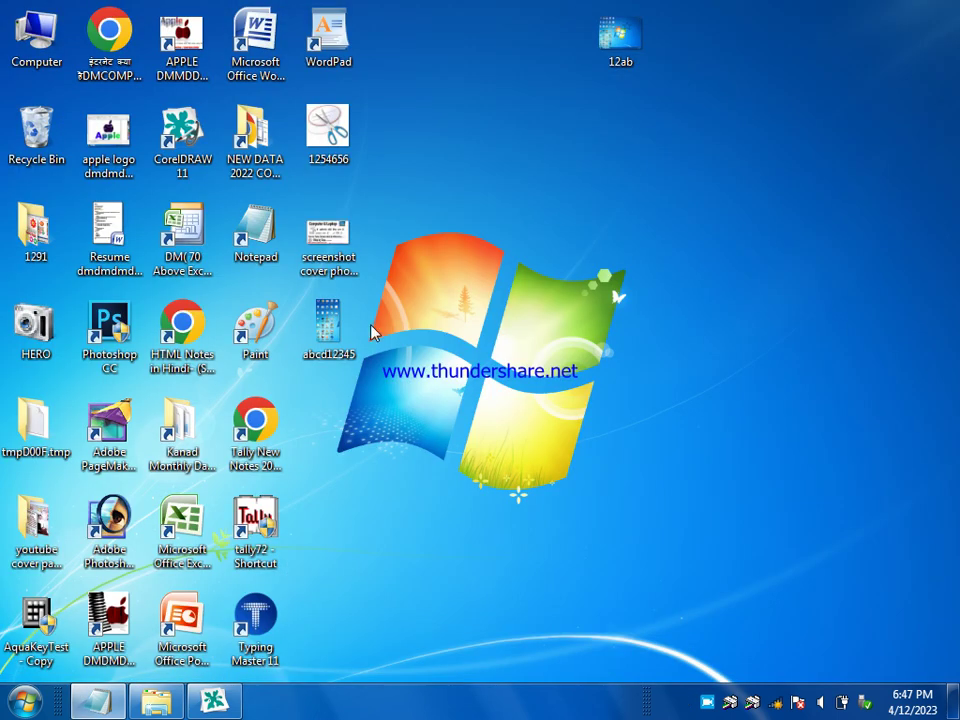
Step: Preview abcd12345 in Windows Photo Viewer, close the preview, and place the file beside 12ab in the empty desktop area
{"action": "mouse_move", "coordinate": [330, 325]}
{"action": "left_mouse_down"}
{"action": "mouse_move", "coordinate": [686, 133]}
{"action": "mouse_move", "coordinate": [700, 113]}
{"action": "left_mouse_up"}
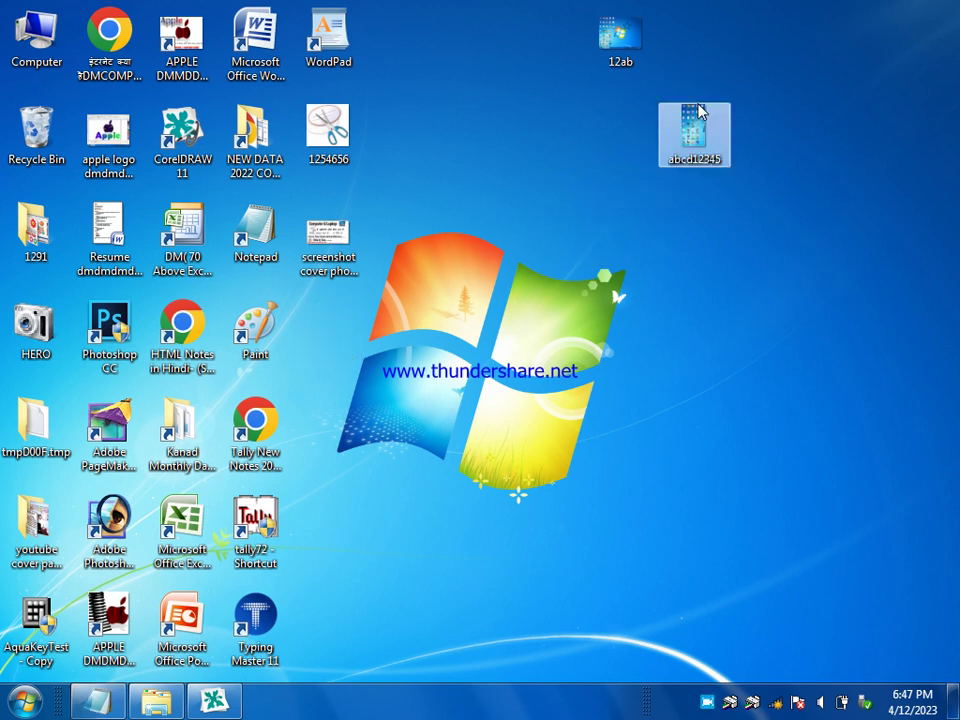
{"action": "right_click", "coordinate": [692, 130]}
{"action": "left_click", "coordinate": [713, 135]}
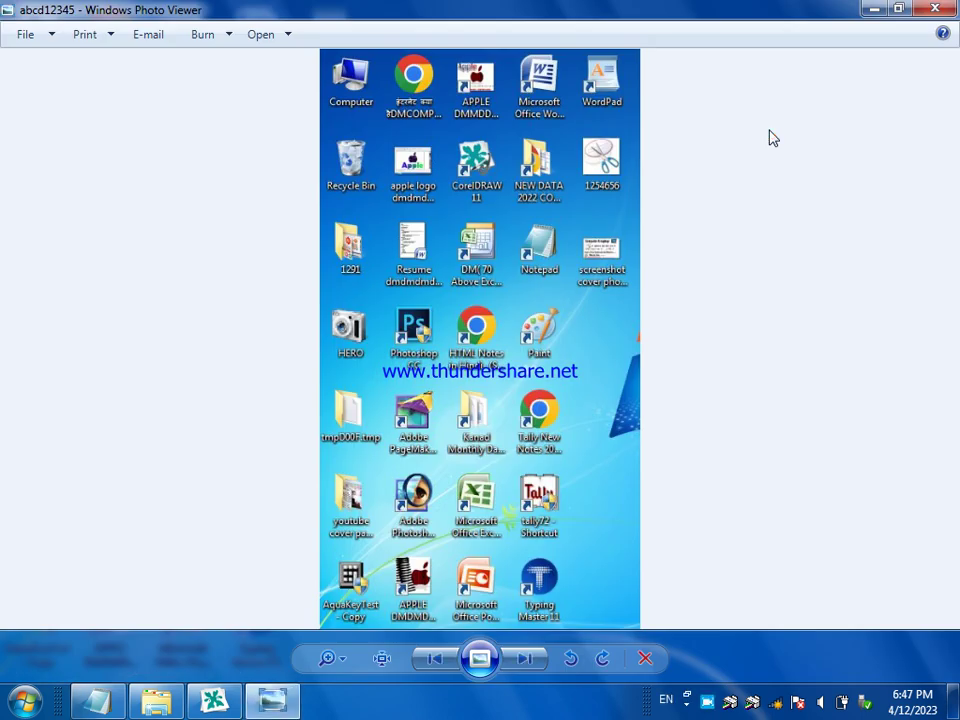
{"action": "scroll", "coordinate": [533, 365], "scroll_direction": "up", "scroll_amount": 3}
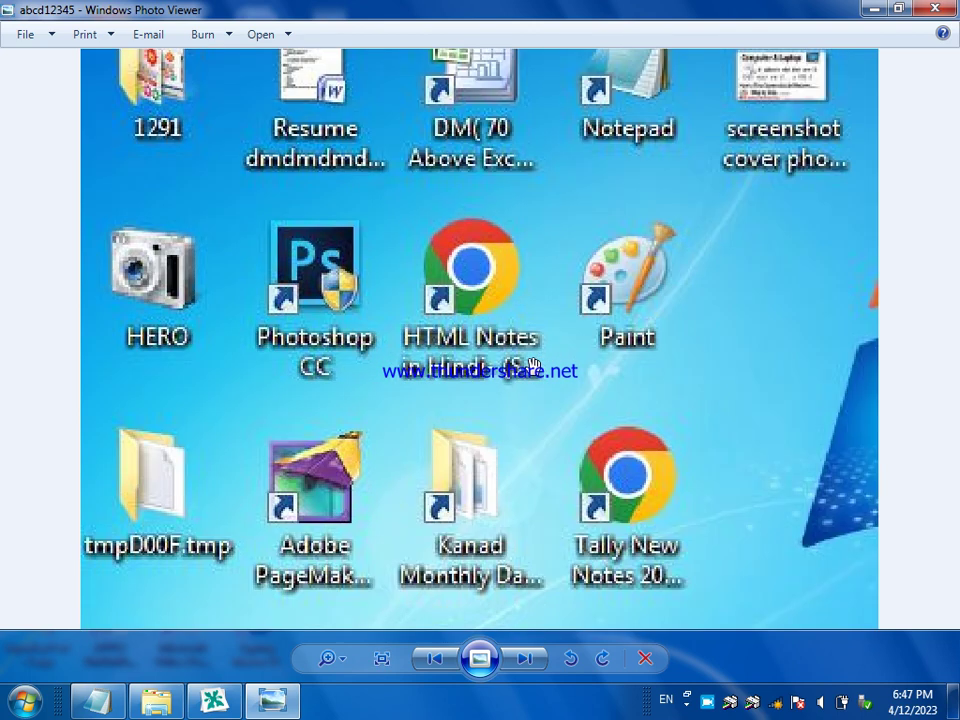
{"action": "scroll", "coordinate": [533, 365], "scroll_direction": "down", "scroll_amount": 3}
{"action": "left_click", "coordinate": [953, 8]}
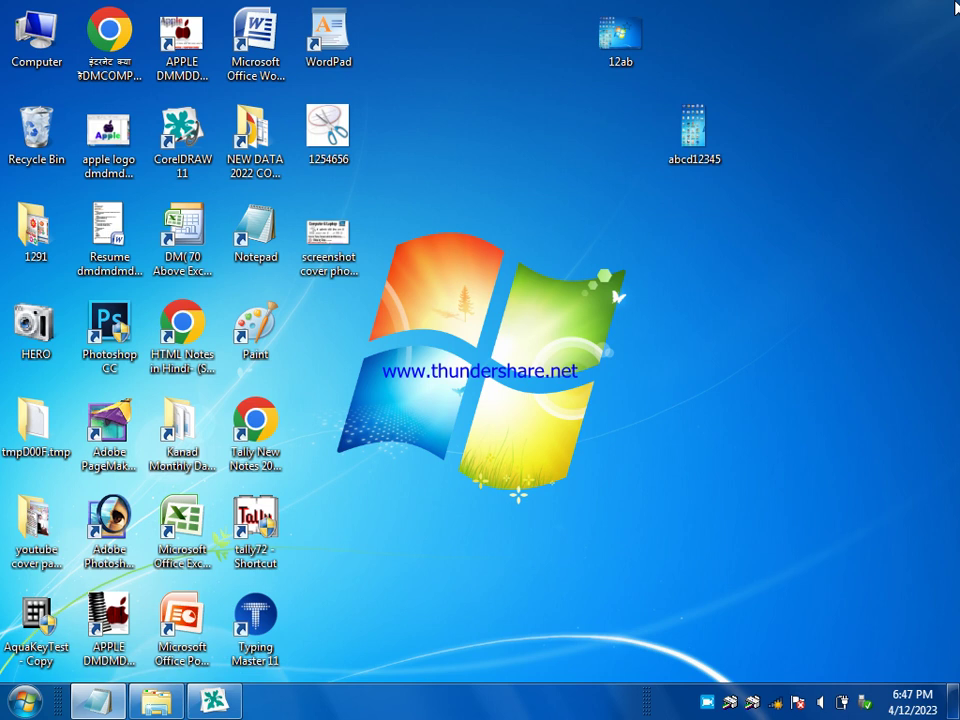
{"action": "left_click_drag", "start_coordinate": [696, 140], "coordinate": [518, 45]}
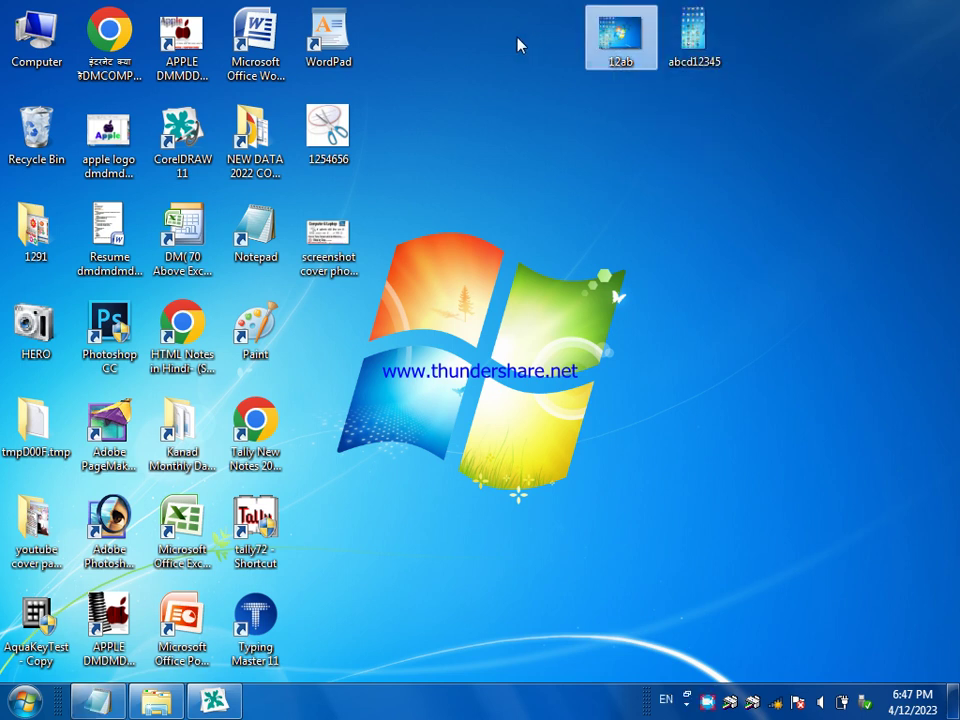